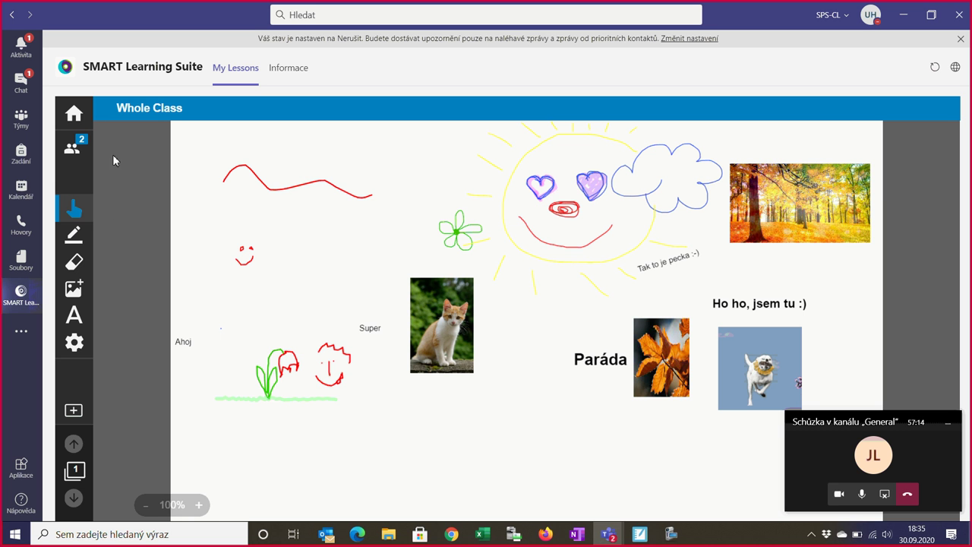
Step: Leave the running whiteboard lesson for the lesson library and stop sharing the "všichni zde" lesson with students
click(75, 114)
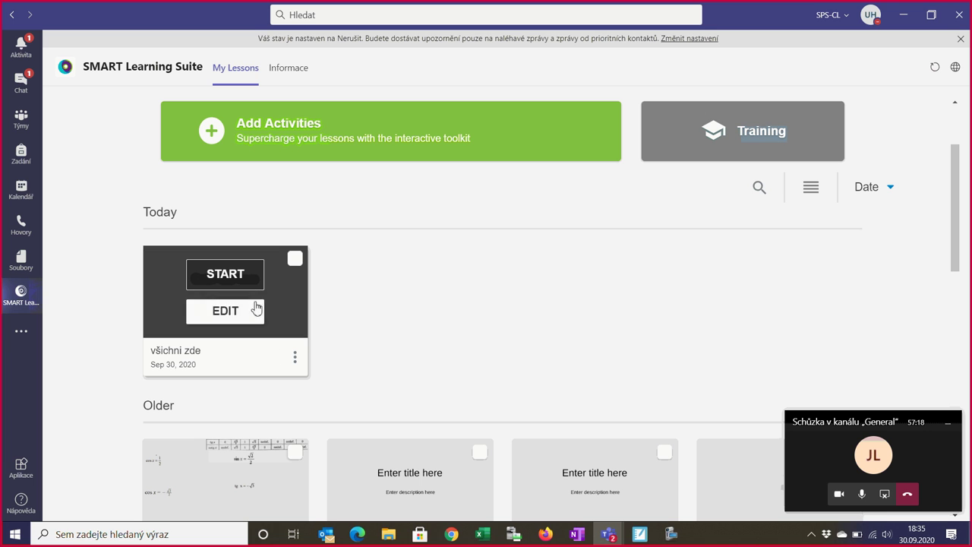
click(296, 361)
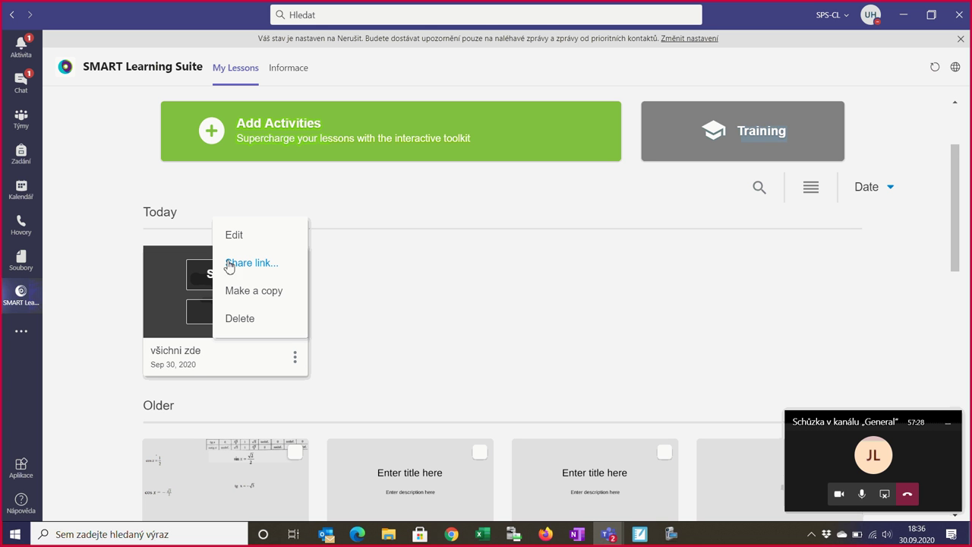
click(264, 264)
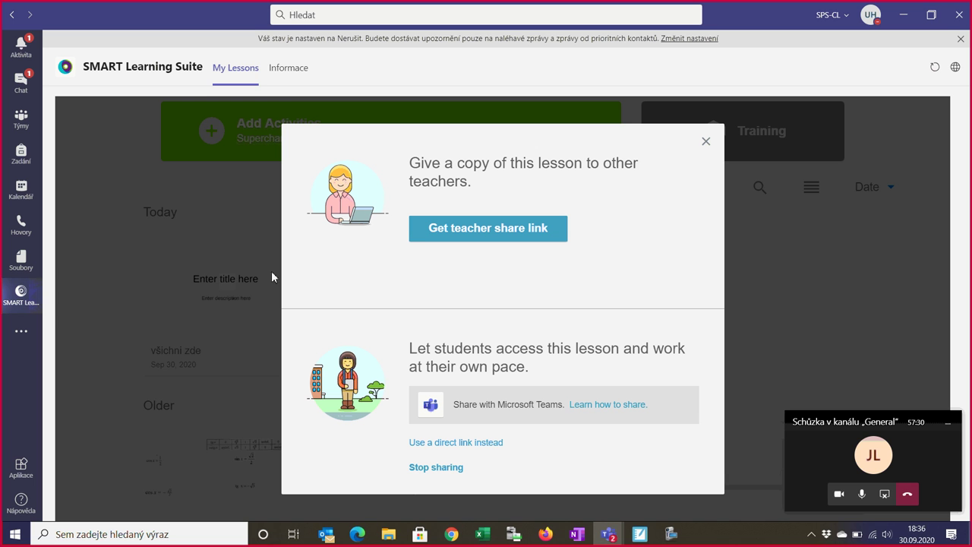
click(448, 467)
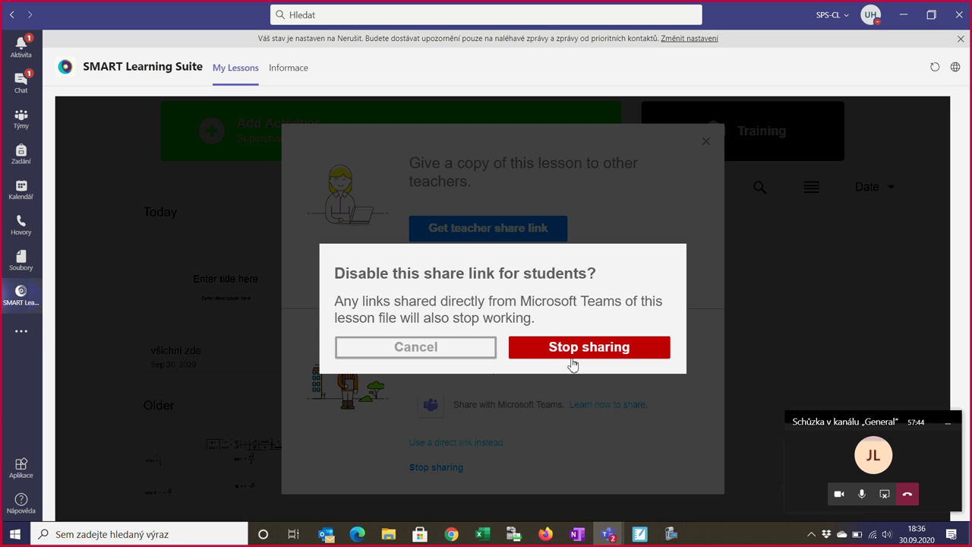
click(589, 348)
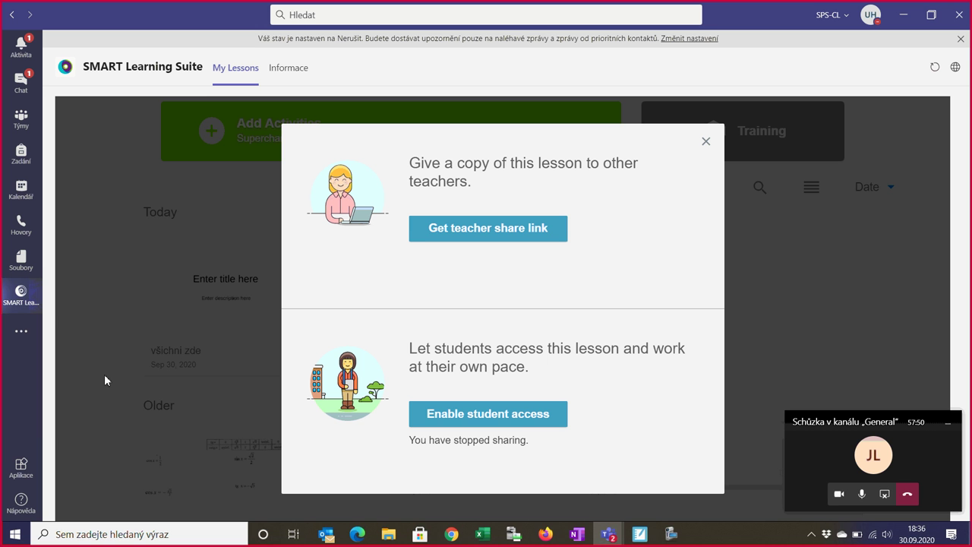
click(706, 141)
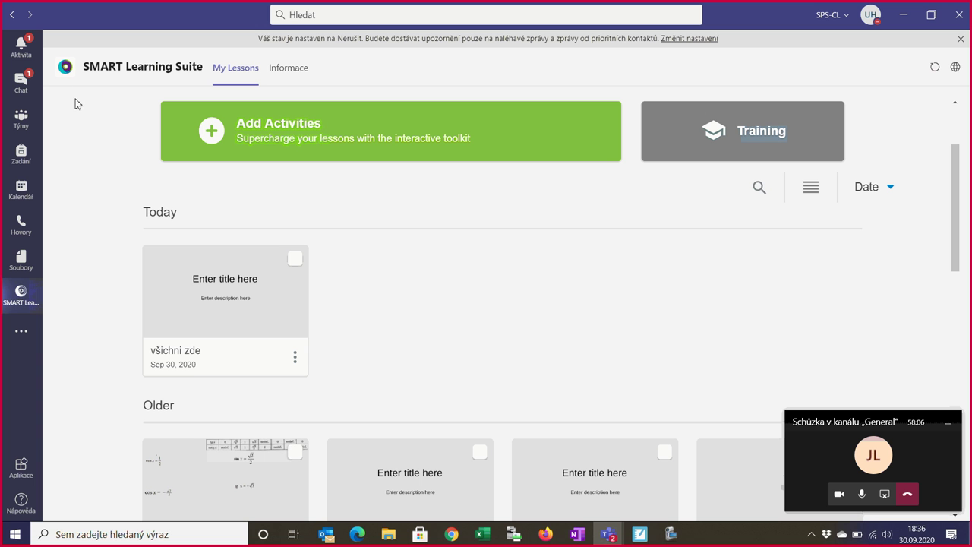
Step: Look at the newest activity notification, and enable student access for the "všichni zde" lesson in SMART Learning Suite
click(20, 48)
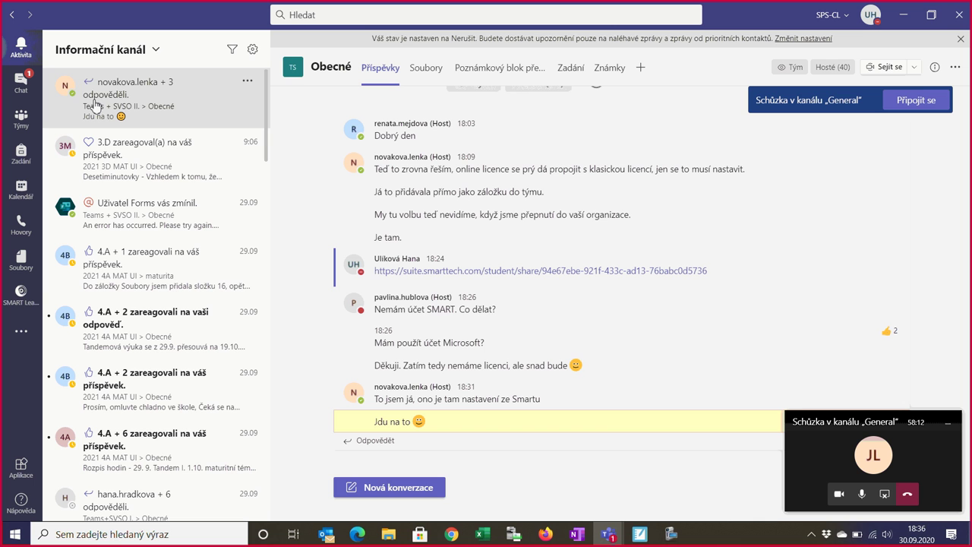
click(21, 293)
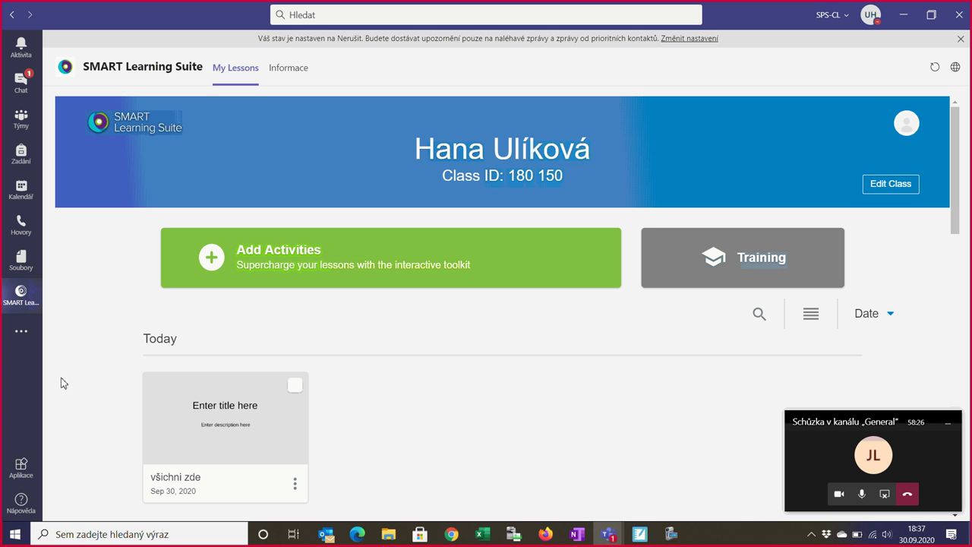
mouse_move(245, 423)
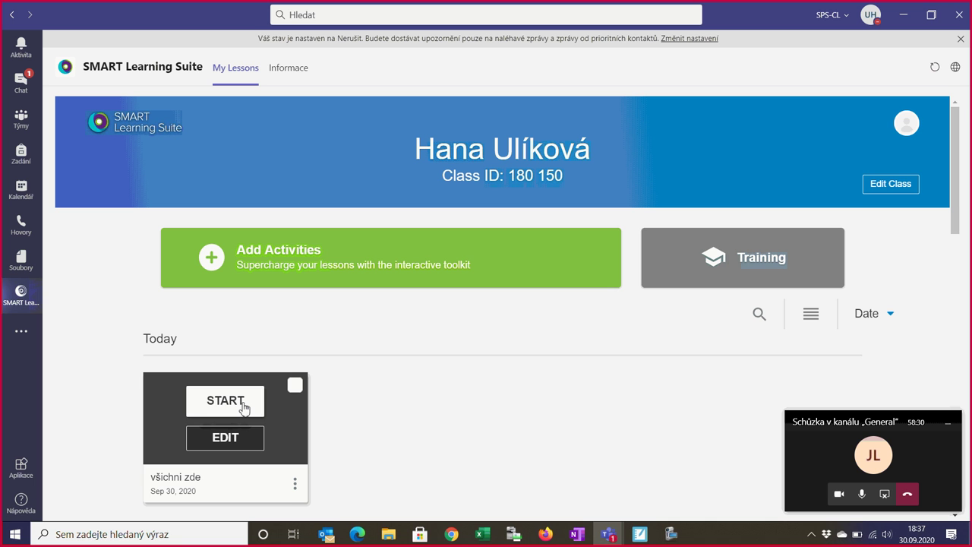
click(297, 487)
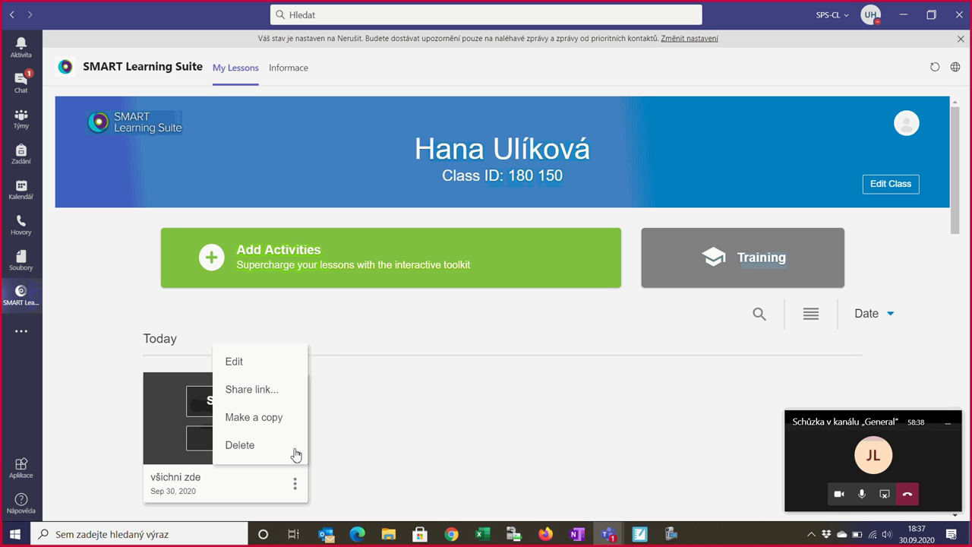
click(259, 391)
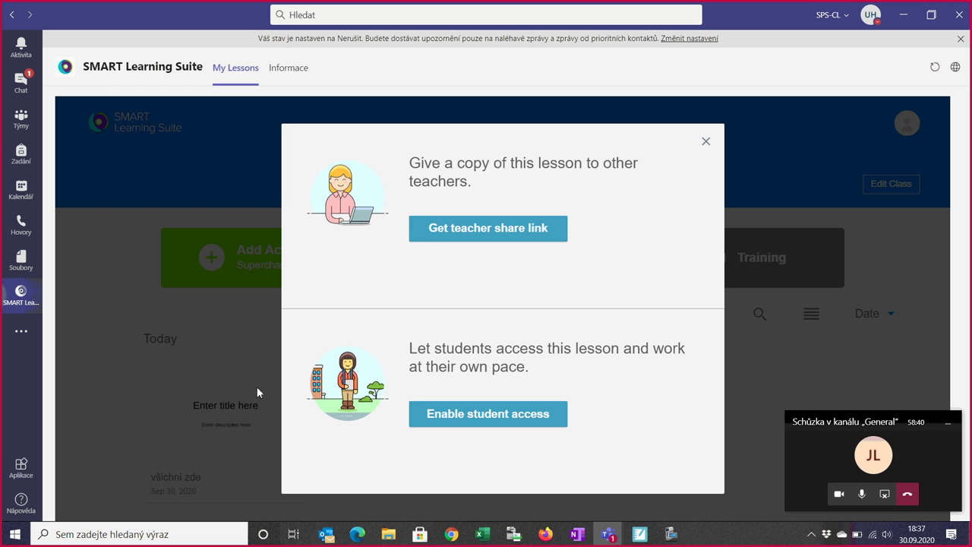
click(472, 419)
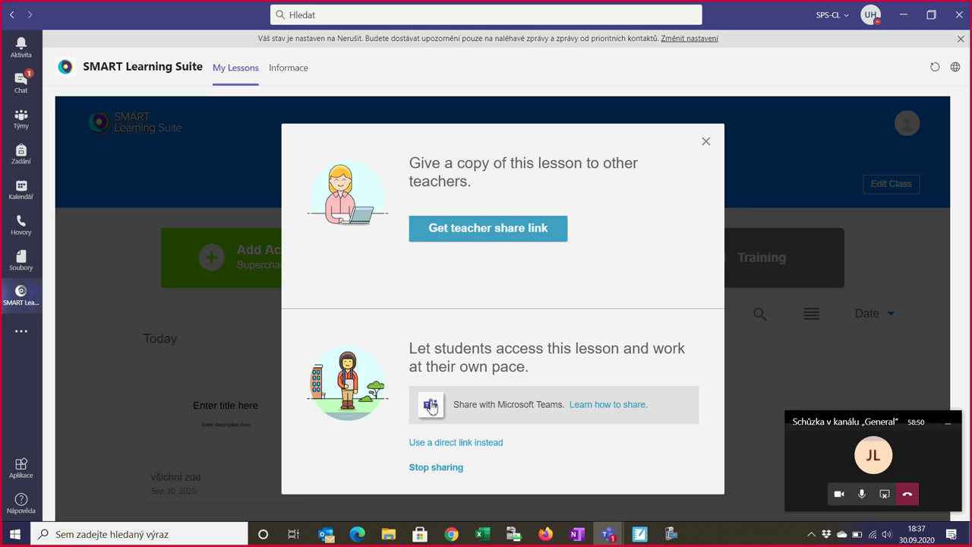
click(707, 143)
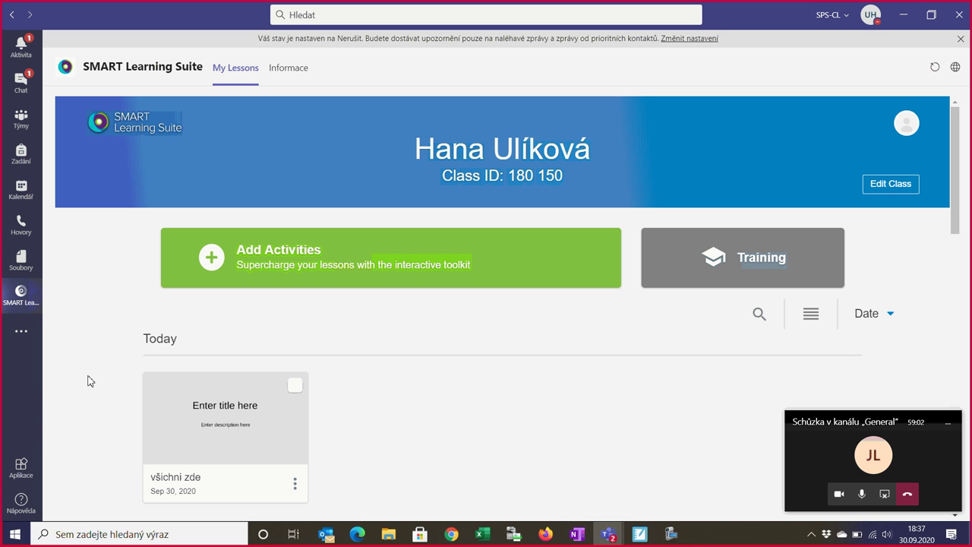
Step: Check the meeting chat, the activity feed and the posts in the SMART channel of the "Teams + SVSO II." team
click(834, 465)
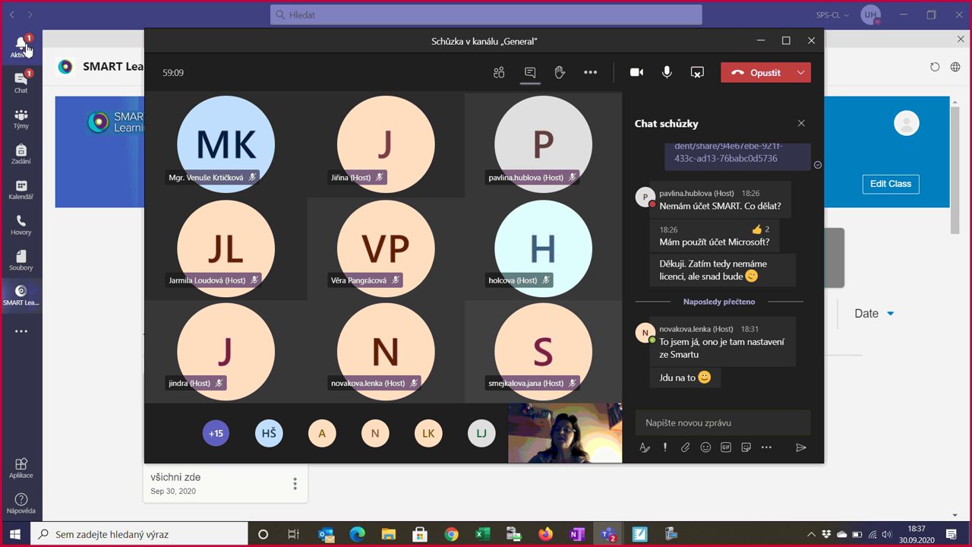
click(761, 40)
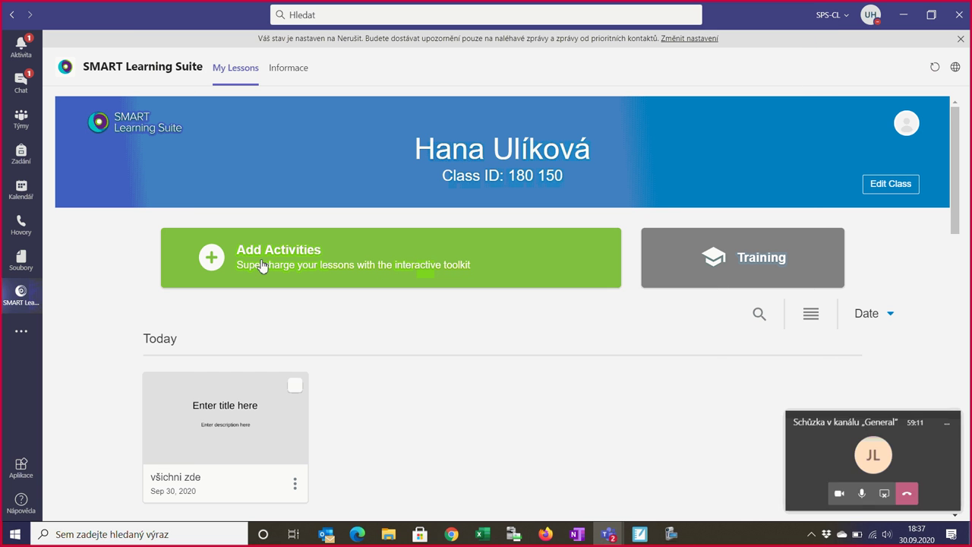
click(33, 60)
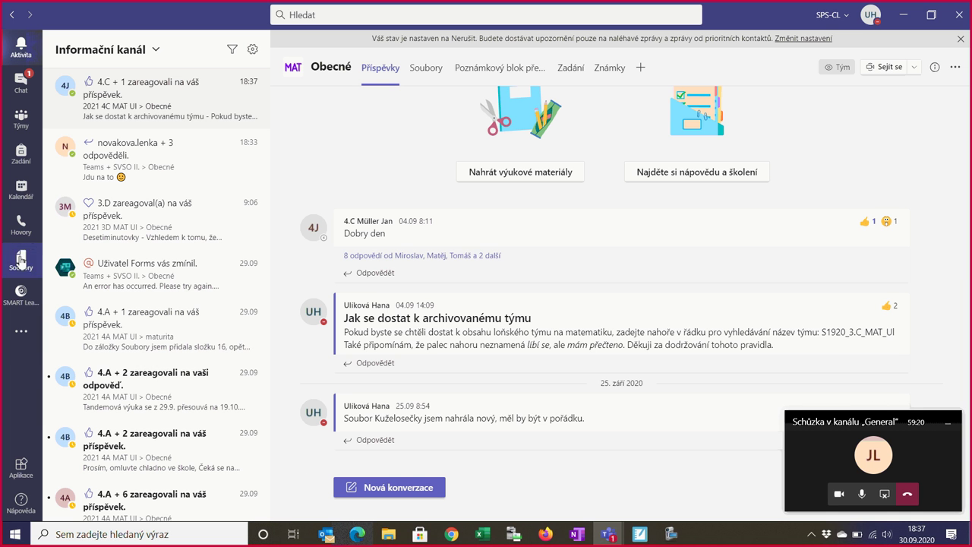
click(21, 123)
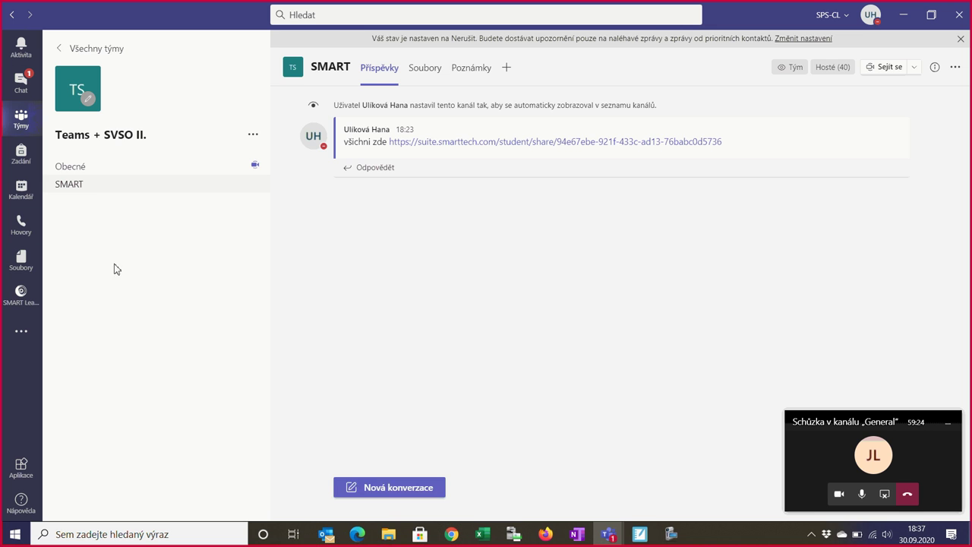
Step: Create a new lesson in SMART Learning Suite starting with a New Page title page
click(20, 296)
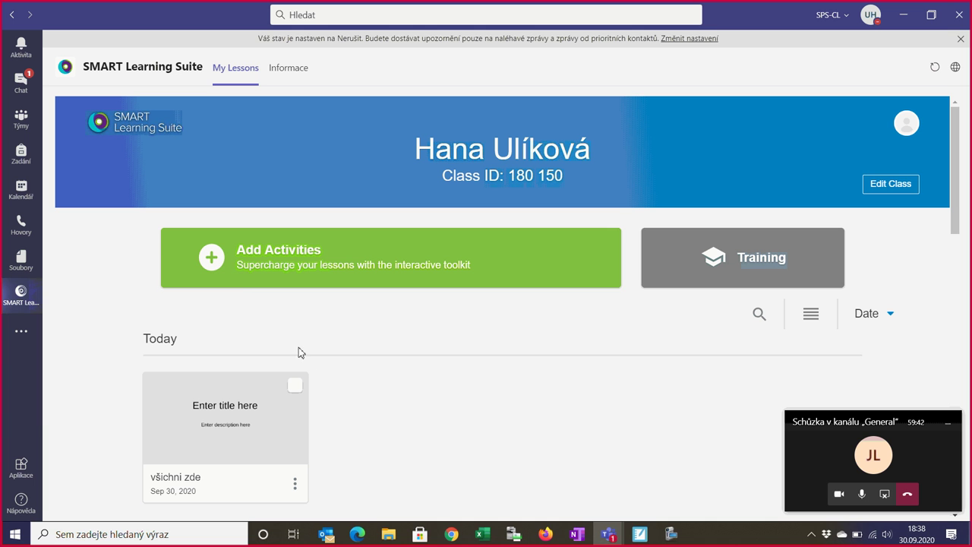
click(214, 261)
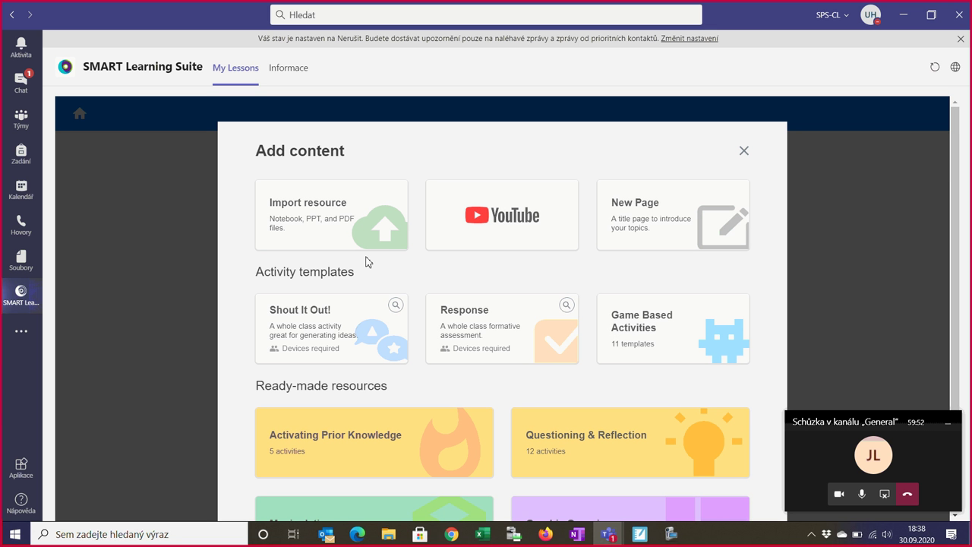
click(655, 206)
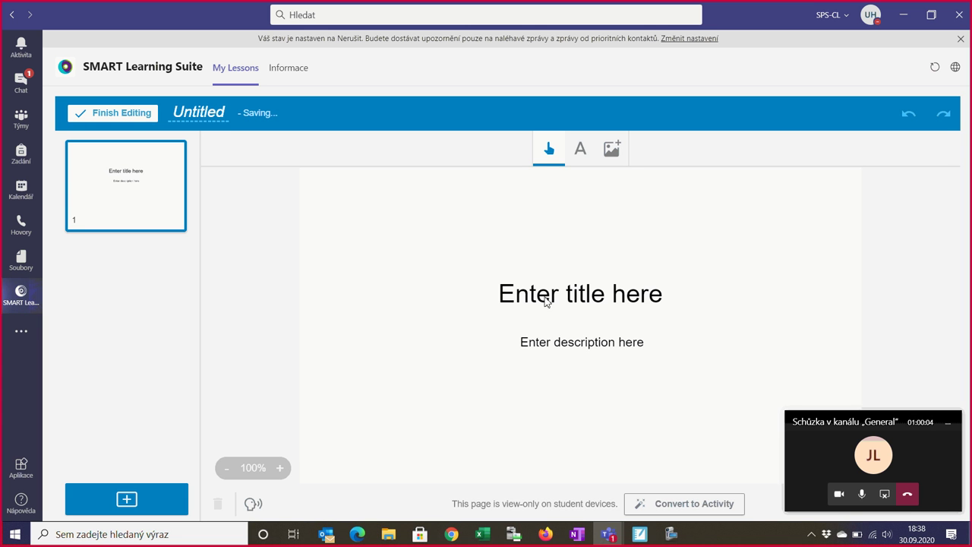
Step: Move the title placeholder near the top of the page and replace its text with "Rok založení KU"
drag(545, 301, 499, 204)
click(499, 205)
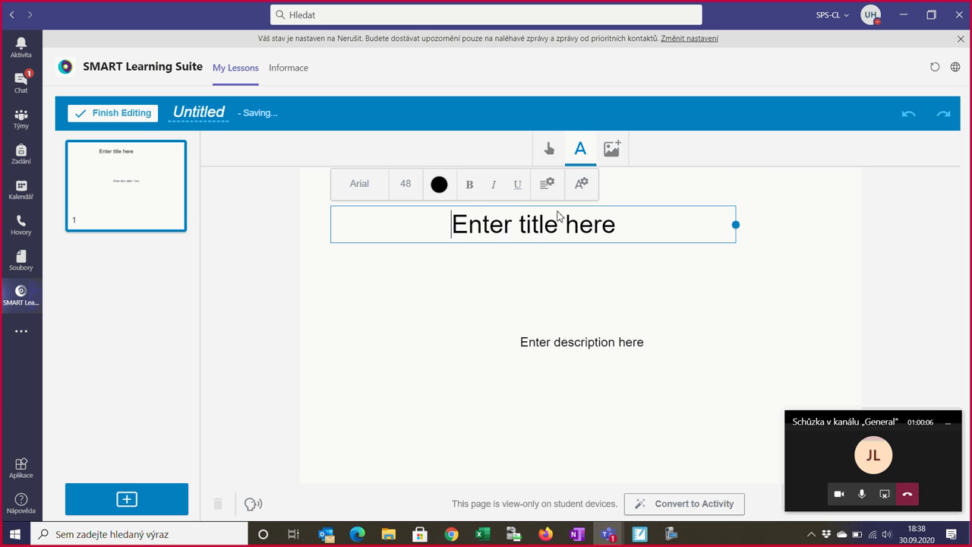
drag(622, 224, 453, 223)
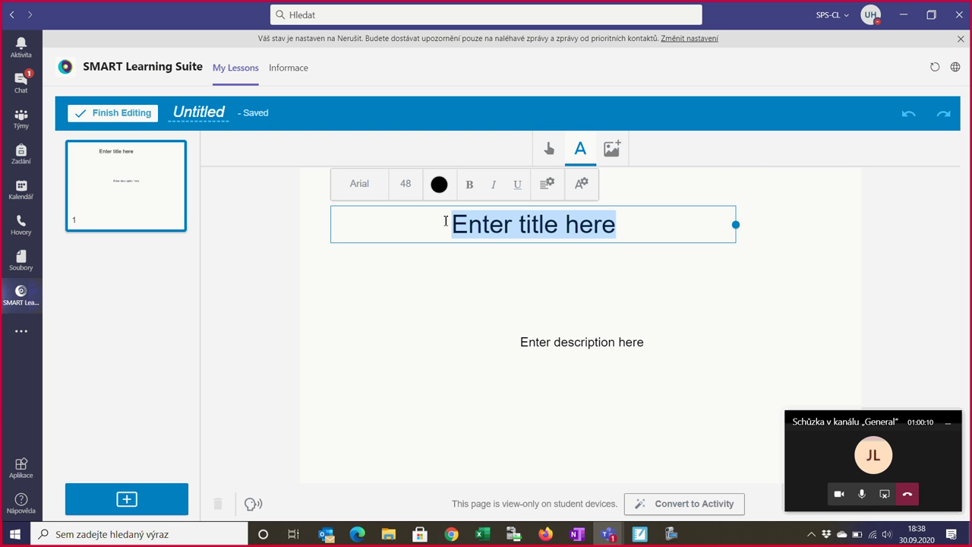
text(Rok)
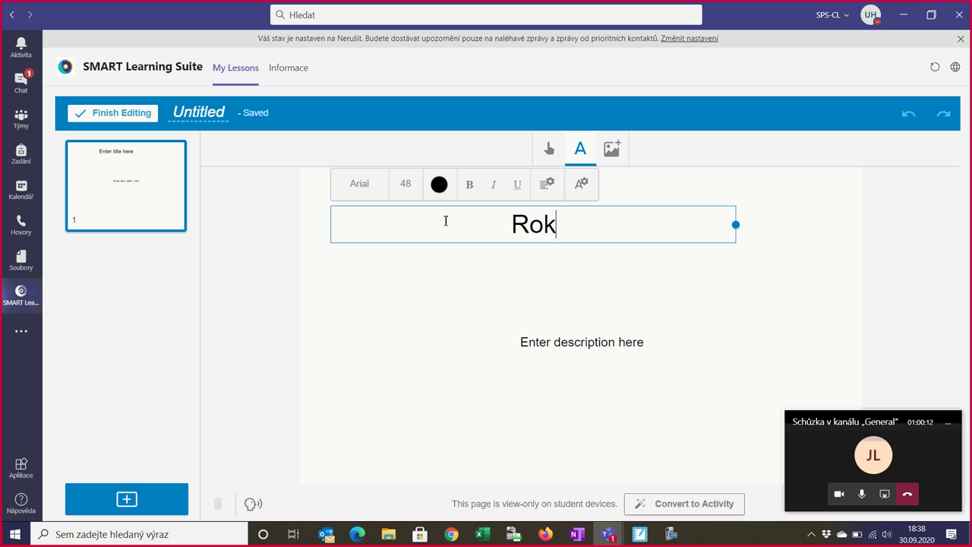
text( založ)
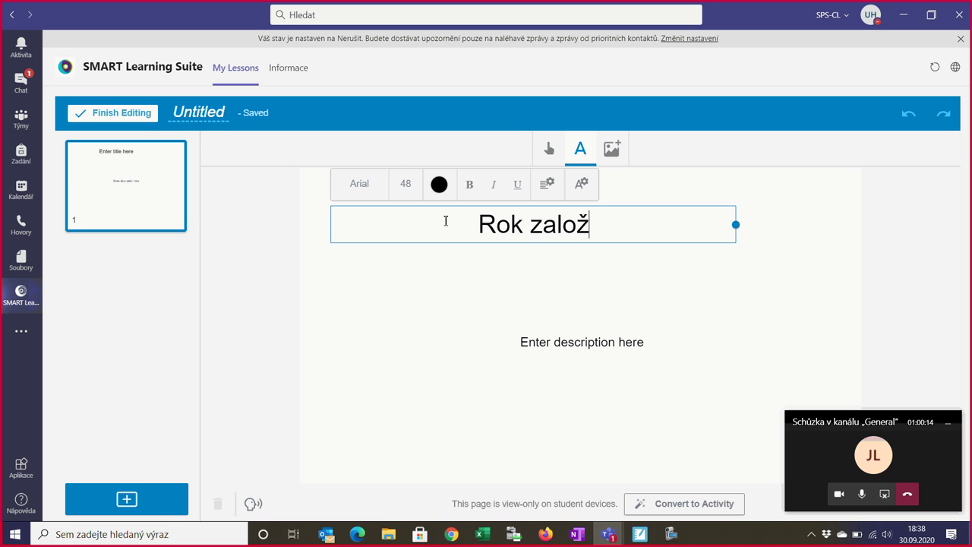
text(ení KU)
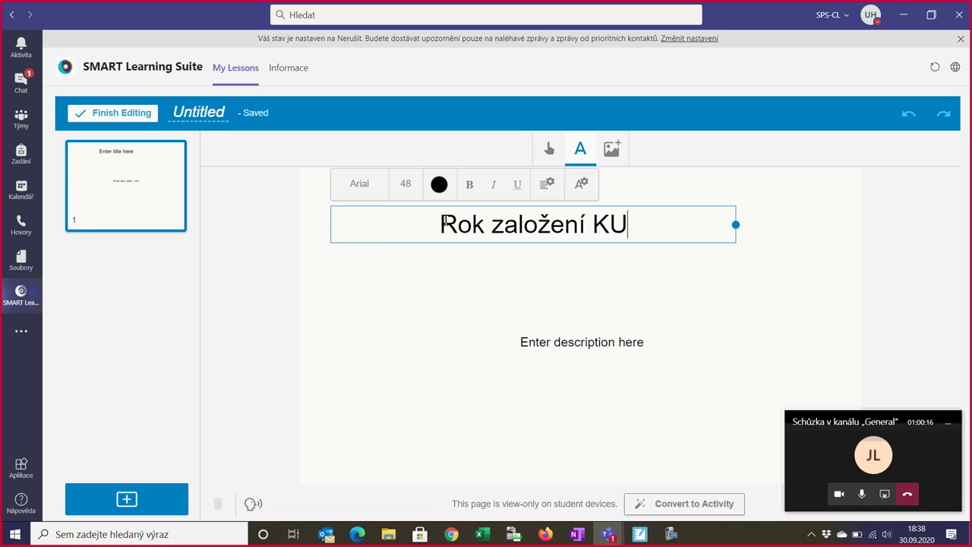
Step: Delete the "Enter description here" text from the page
click(623, 293)
click(605, 346)
key(Delete)
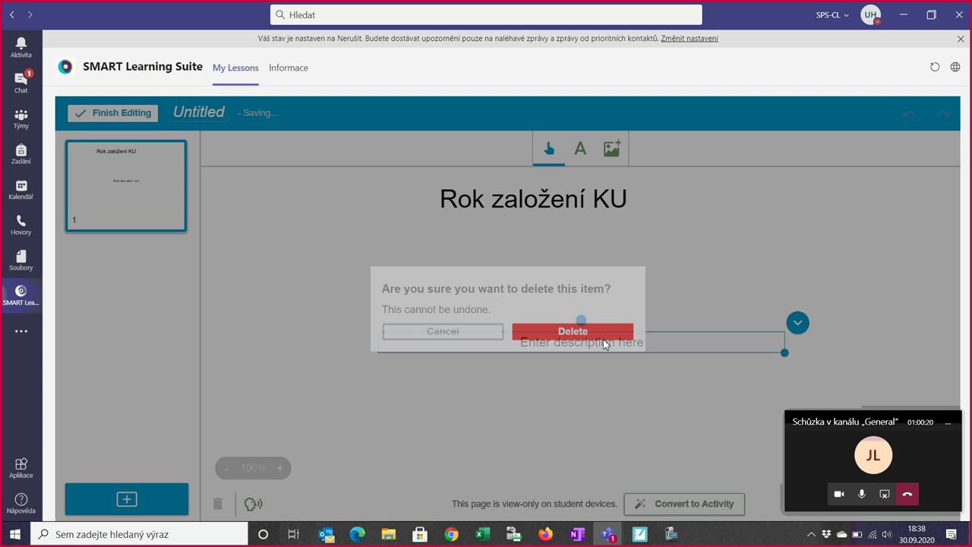
click(605, 344)
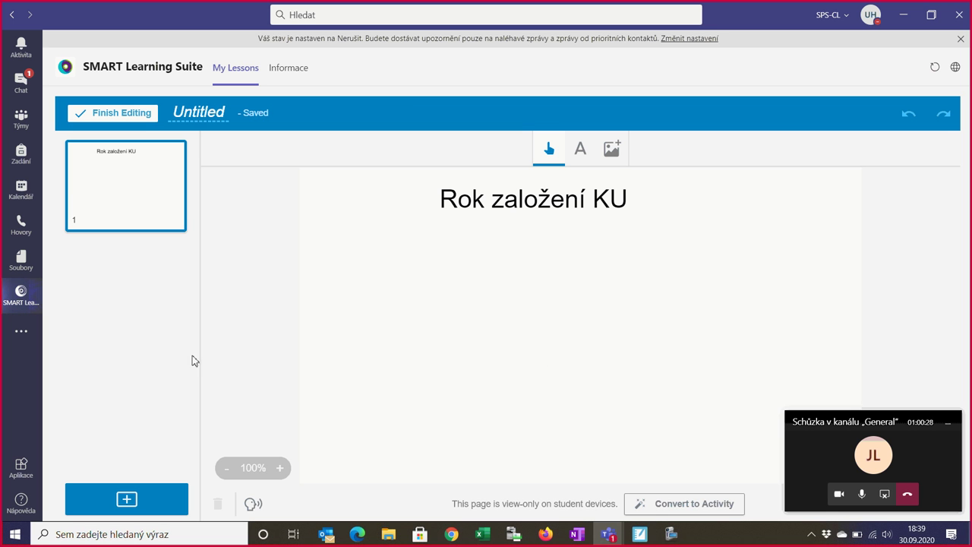
Step: Convert the page into an individual Handout Activity and save the lesson under the name "každý sám"
click(692, 507)
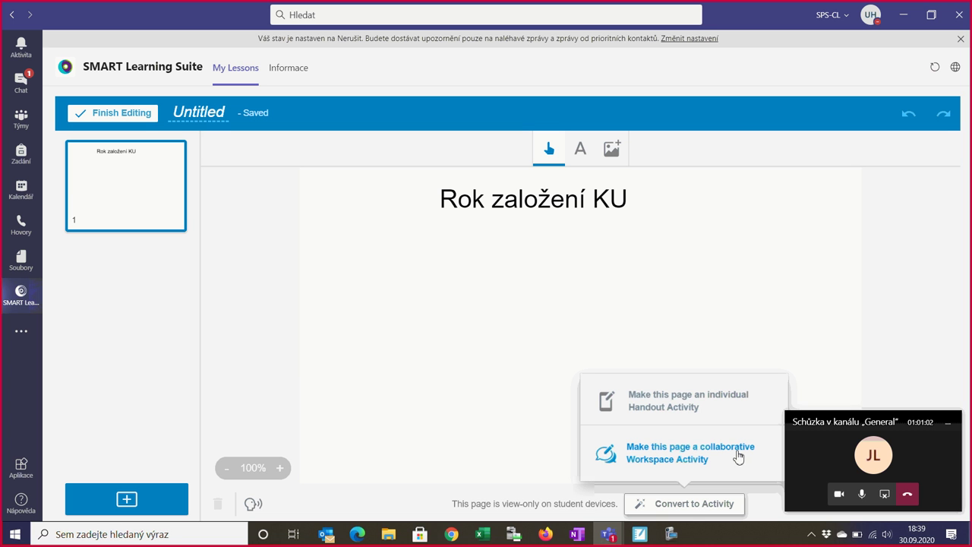
click(651, 401)
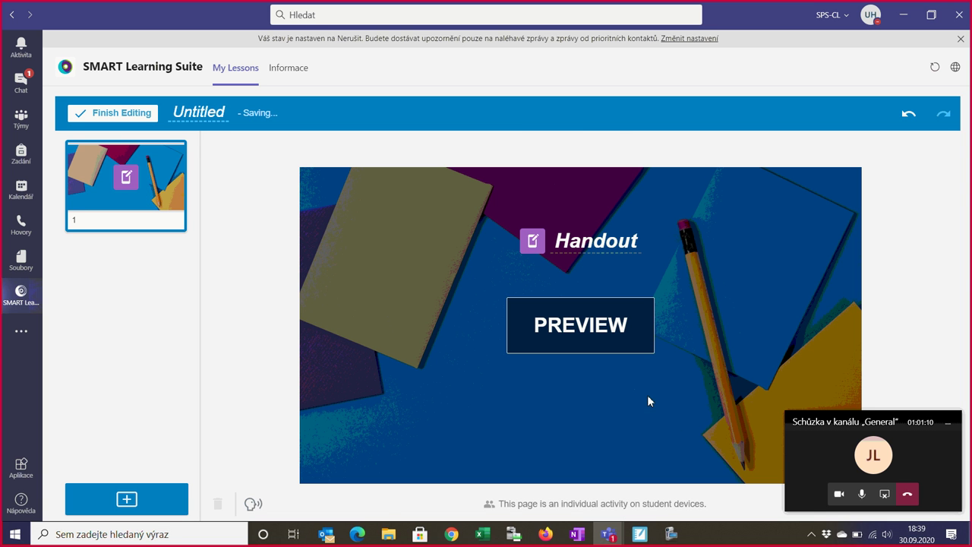
click(189, 114)
text(každý)
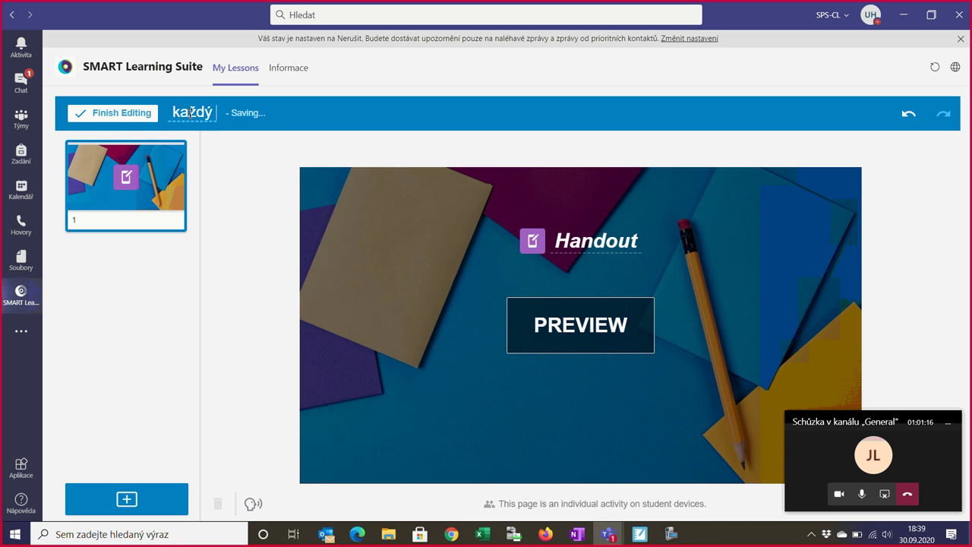
text( sám)
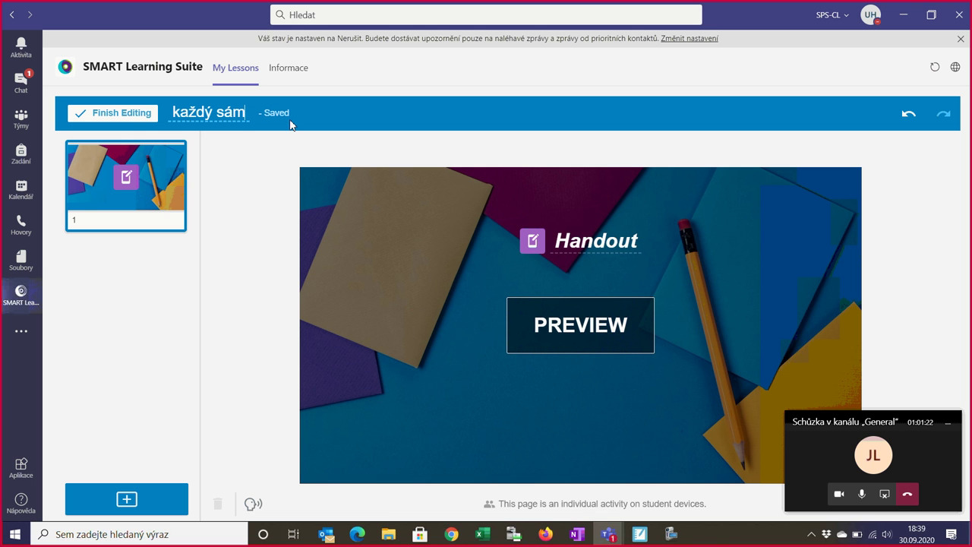
click(117, 114)
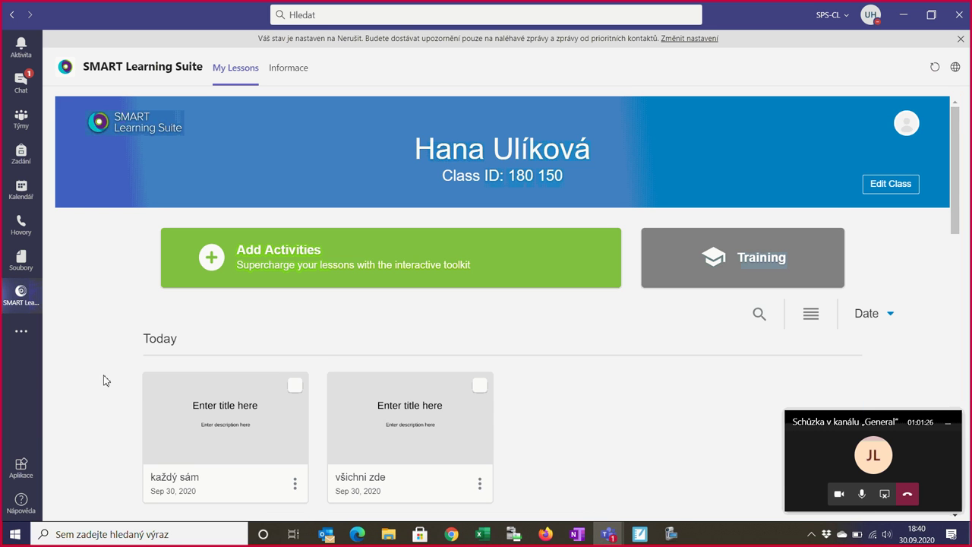
Step: Enable student access to the "každý sám" lesson and start sharing it with Microsoft Teams
scroll(104, 380, down, 3)
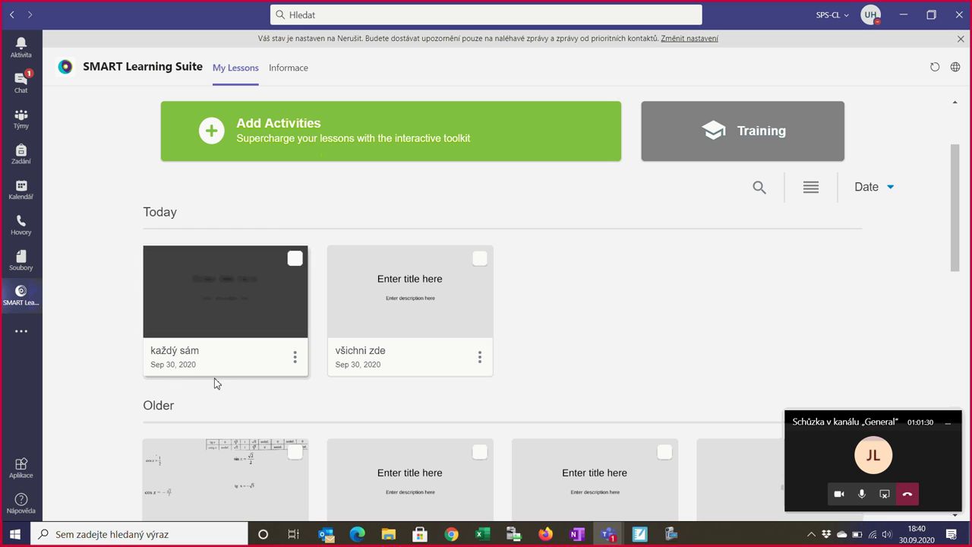
mouse_move(225, 360)
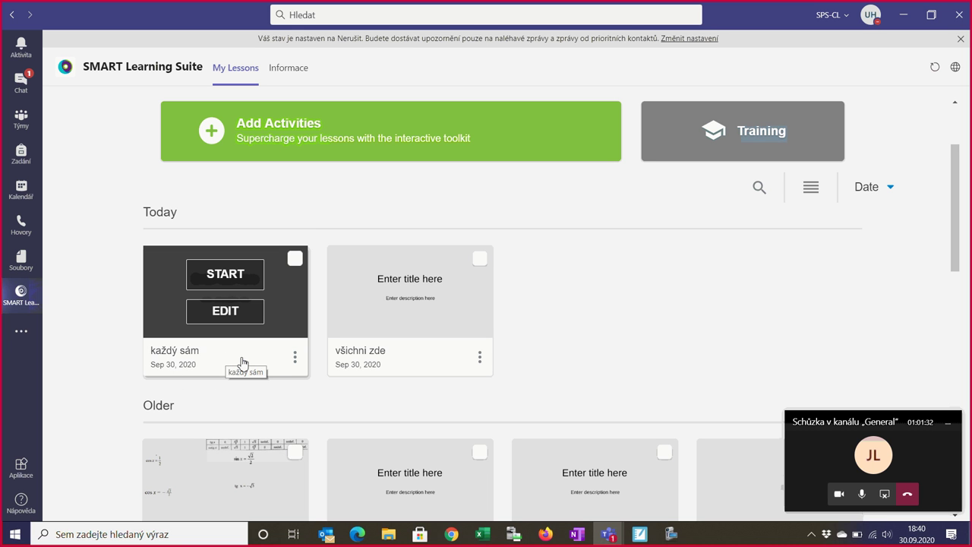
click(296, 360)
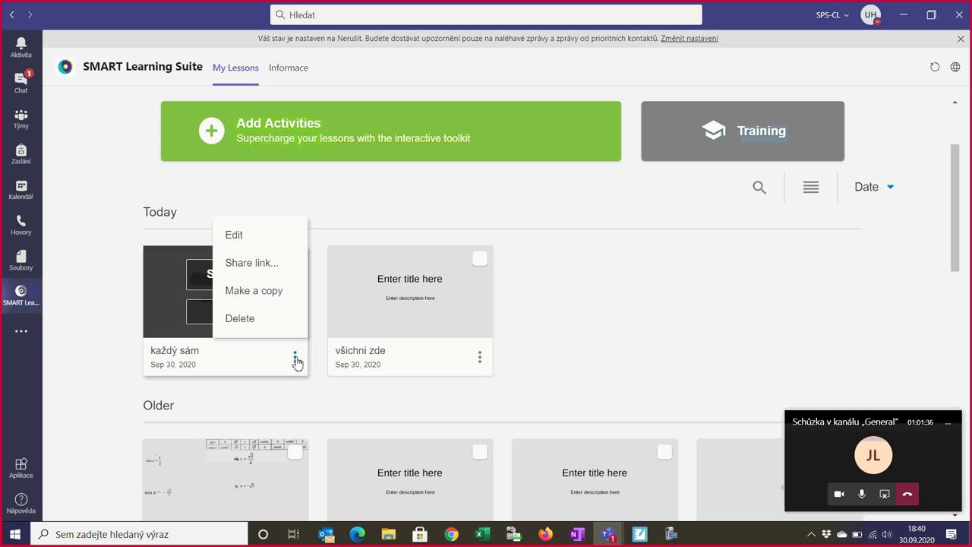
click(259, 263)
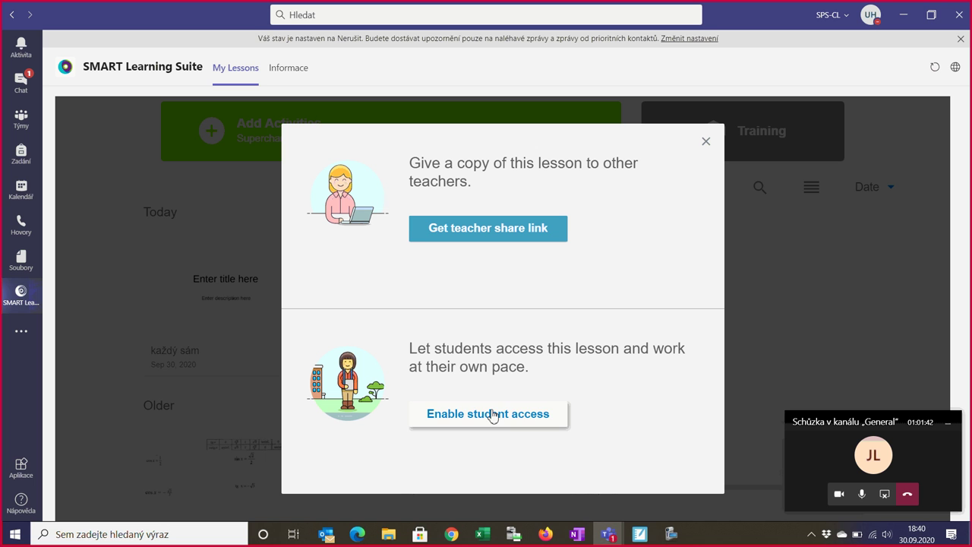
click(492, 415)
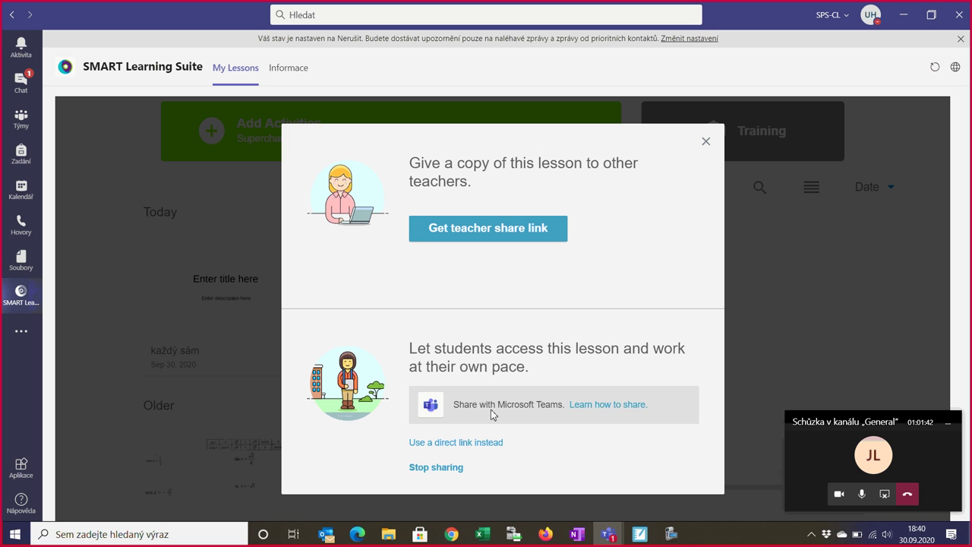
click(429, 406)
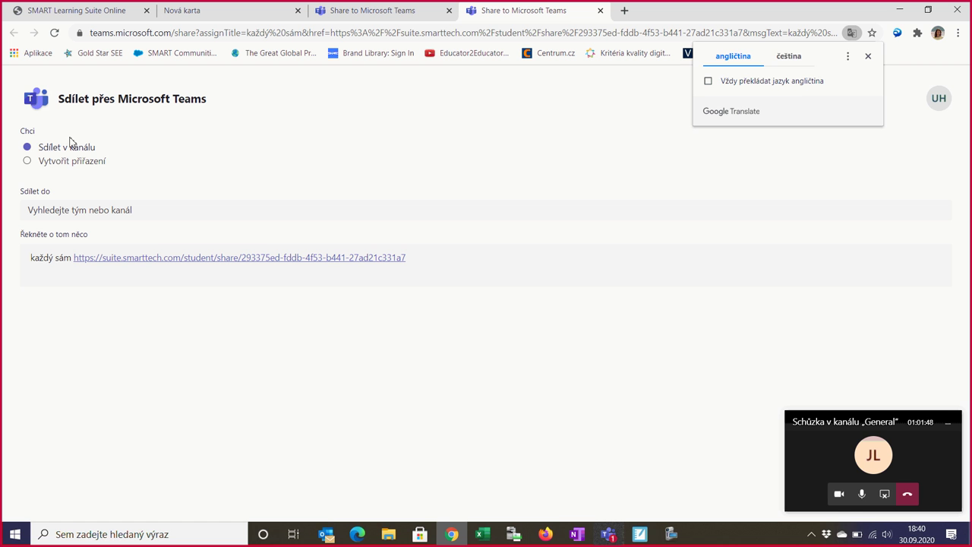
Step: Share the lesson to the SMART channel of Teams + SVSO II. and copy its student link from the message
click(38, 210)
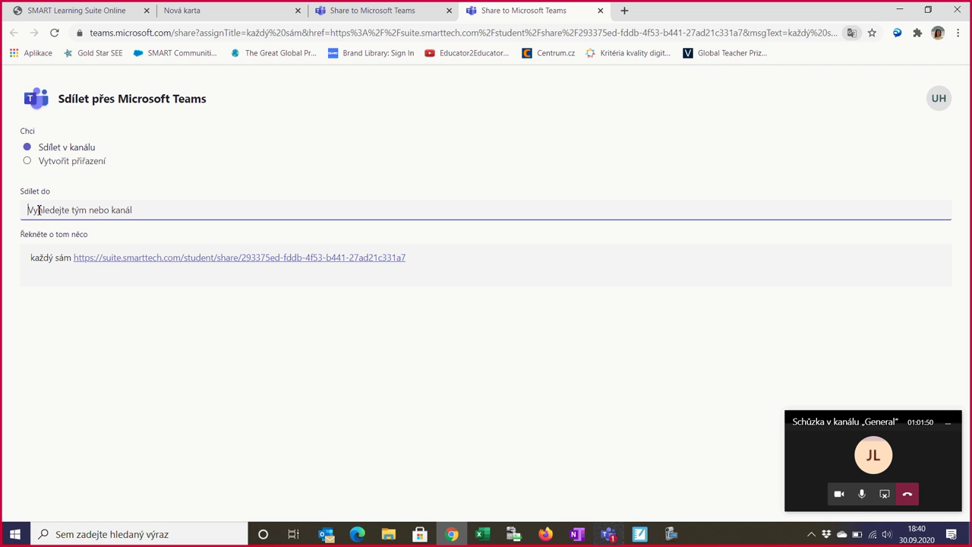
text(S)
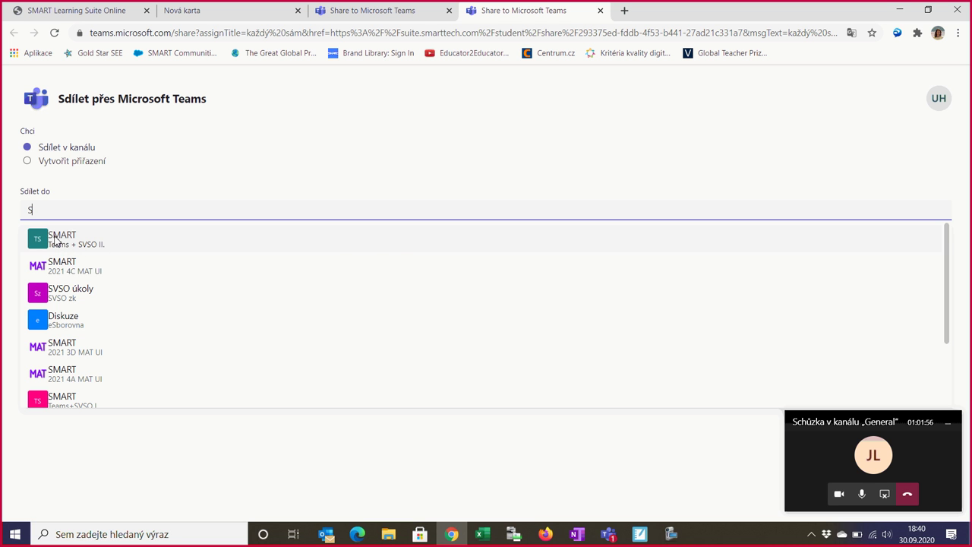
click(55, 241)
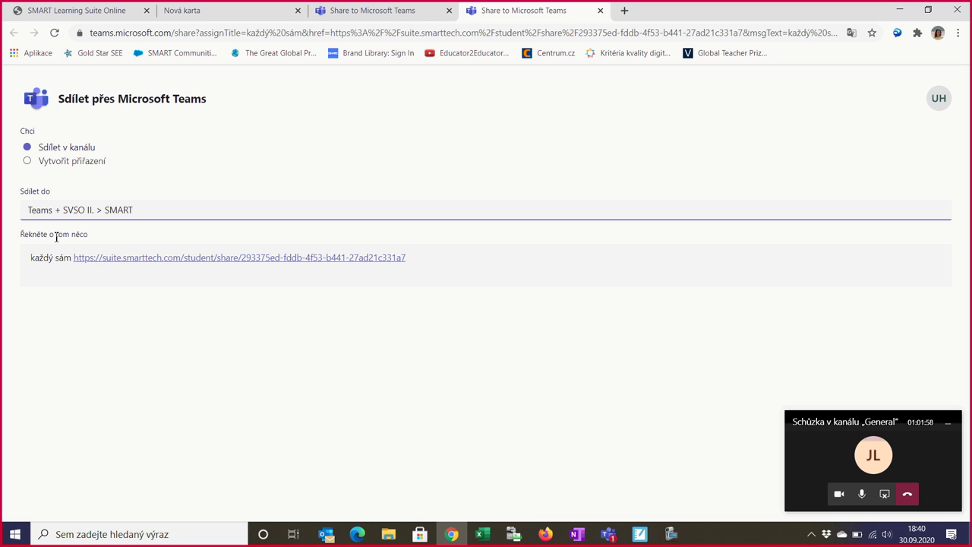
drag(414, 260, 73, 256)
key(ctrl+c)
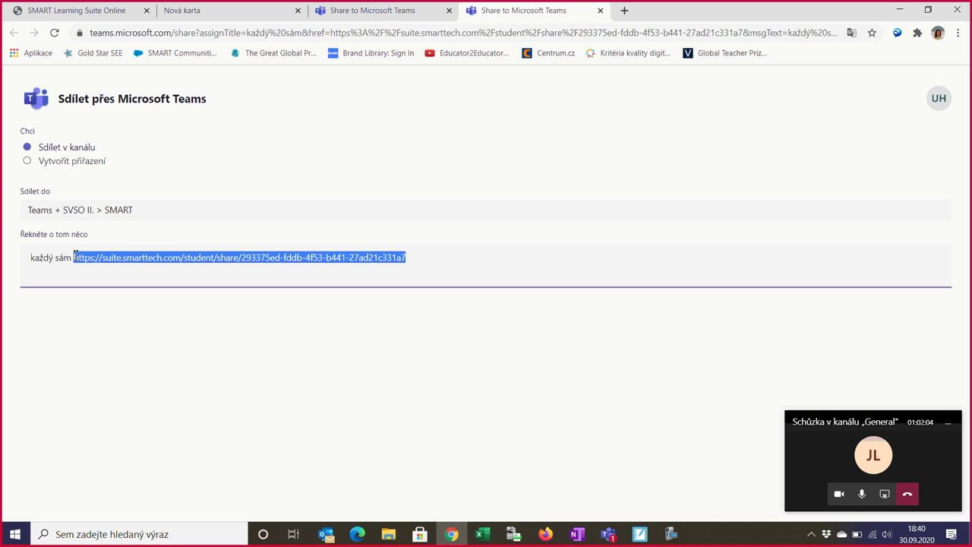
click(193, 368)
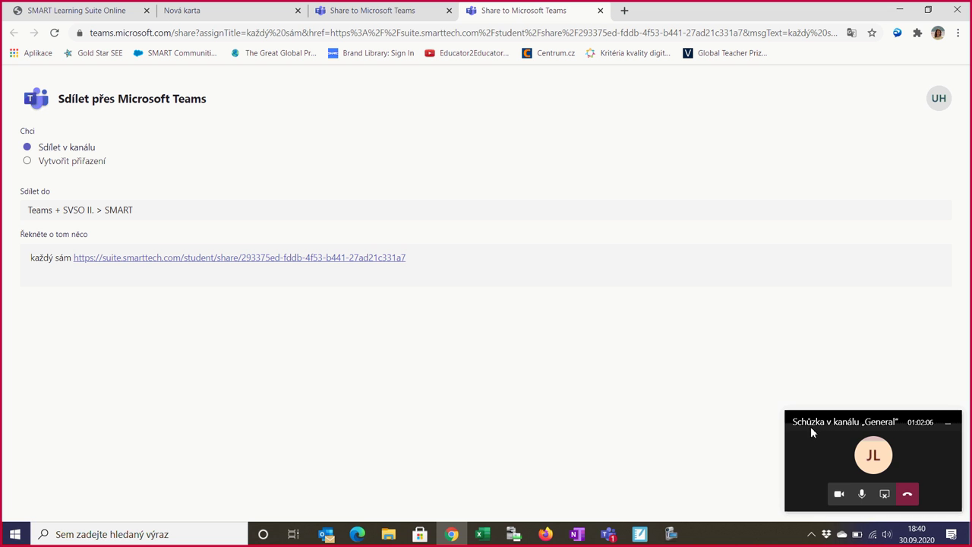
drag(811, 431, 647, 417)
click(929, 494)
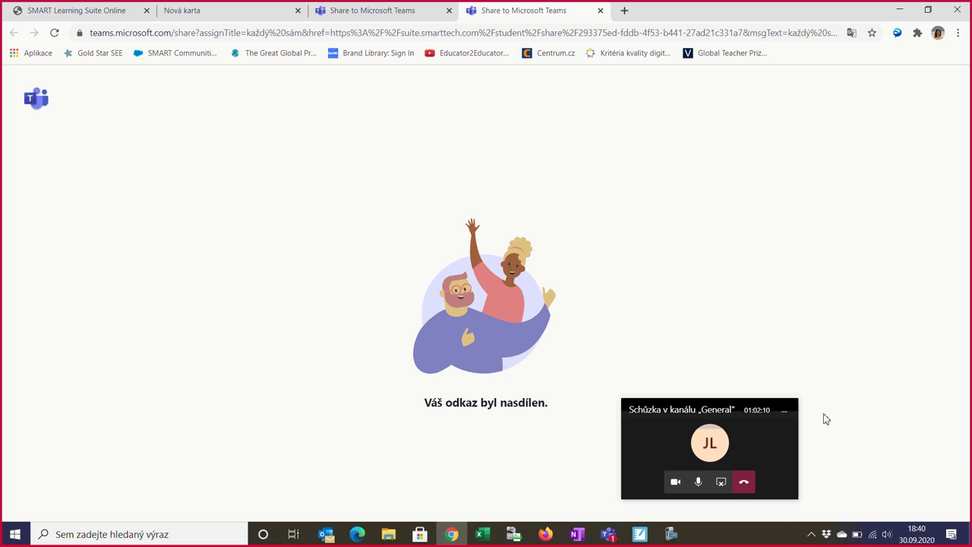
Step: Post the copied student link in the chat of the "General" channel meeting
click(765, 440)
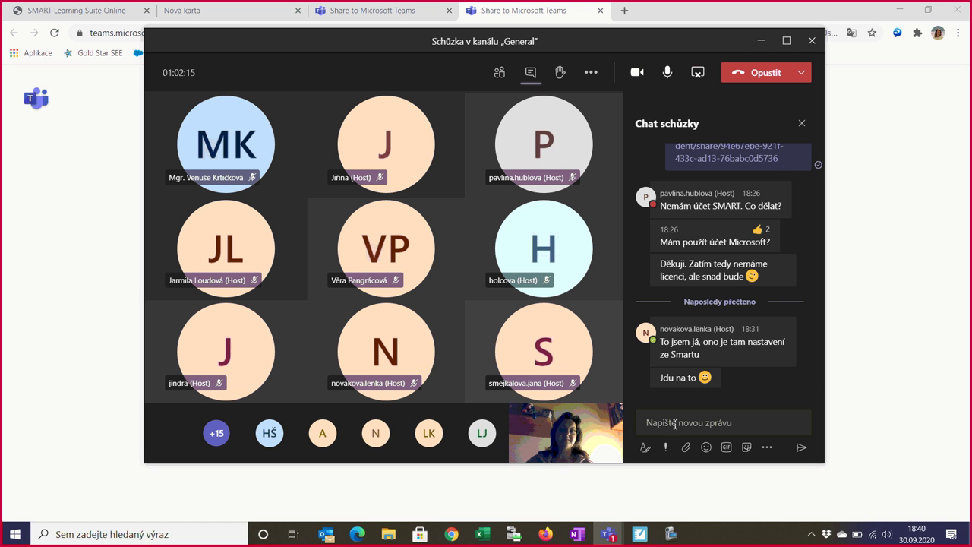
click(667, 420)
key(ctrl+v)
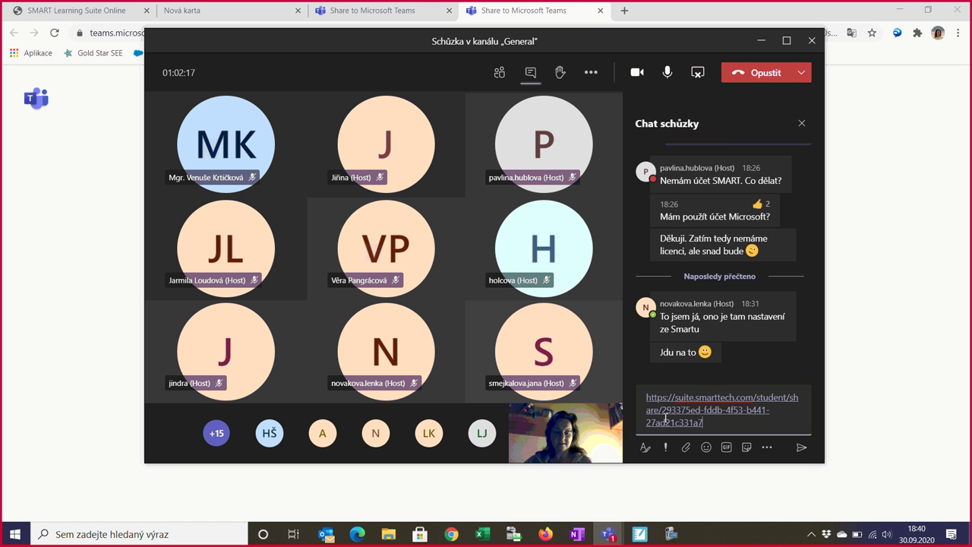
key(ctrl+z)
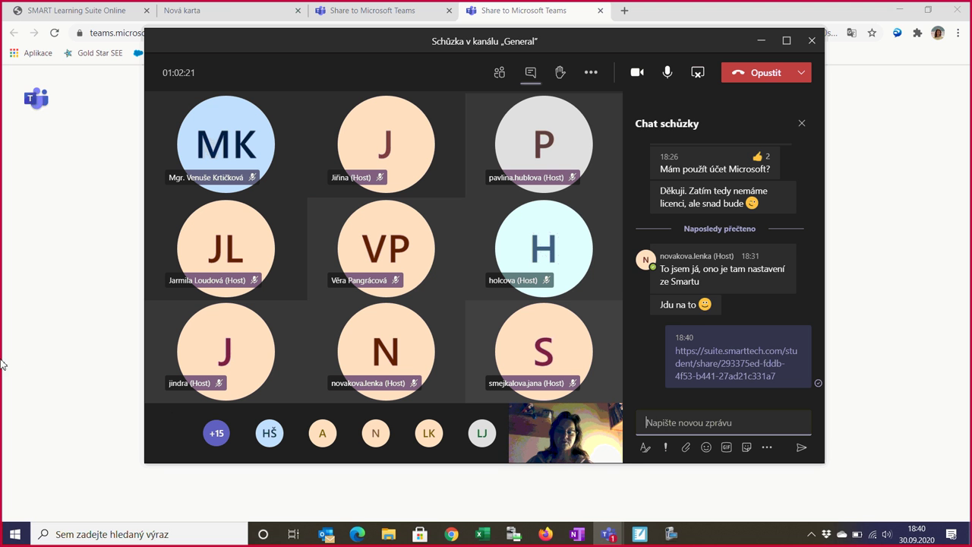
Step: Switch to Outlook and create a new e-mail with the contact group 30092020 as blind-copy recipient
click(327, 534)
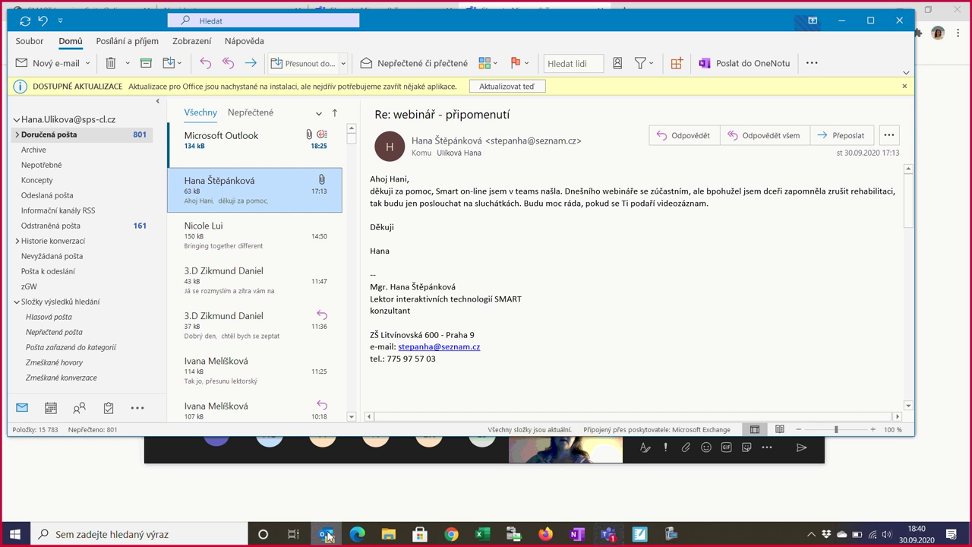
click(64, 68)
click(612, 187)
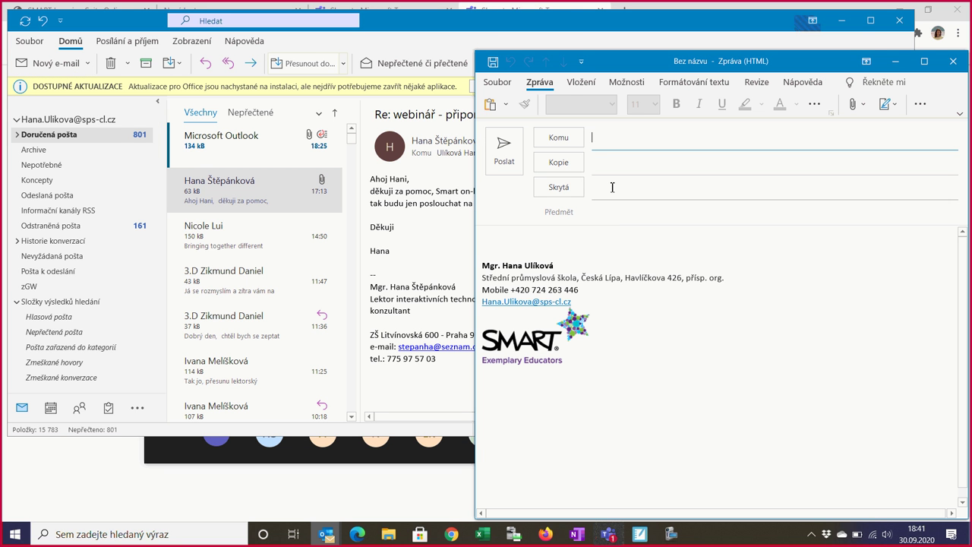
text(30)
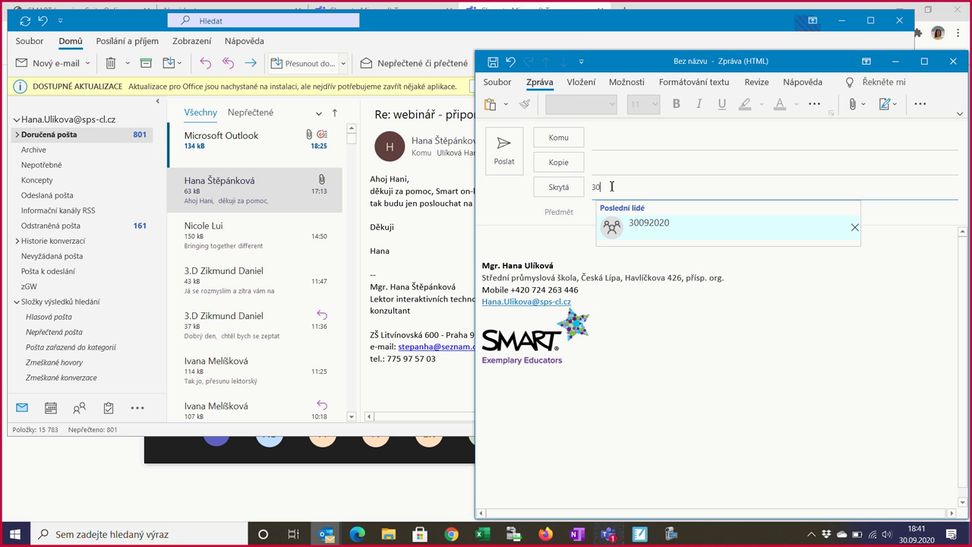
click(644, 228)
Step: Paste the student link into the e-mail body, set the subject to "každý sám - aktivita" and send the message
click(484, 241)
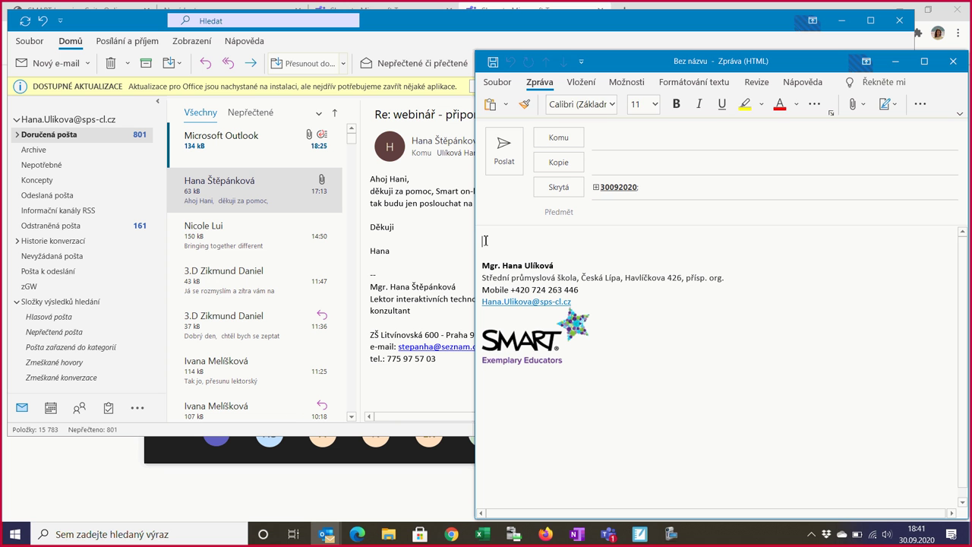
key(ctrl+v)
click(611, 218)
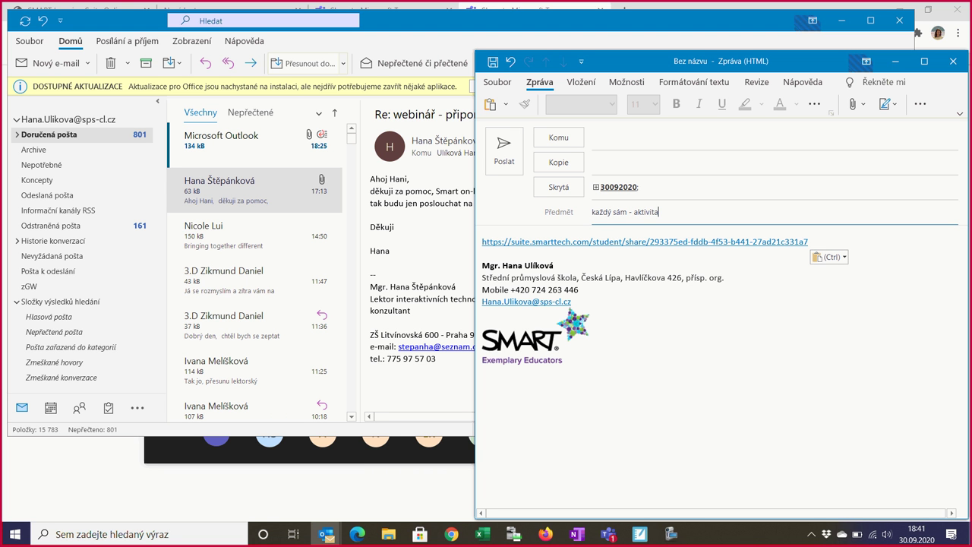
click(507, 160)
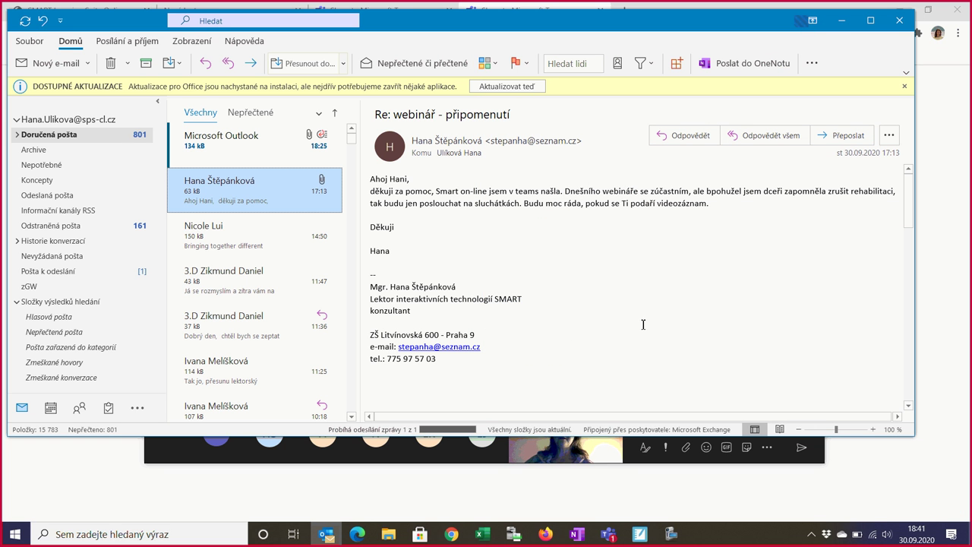
click(841, 20)
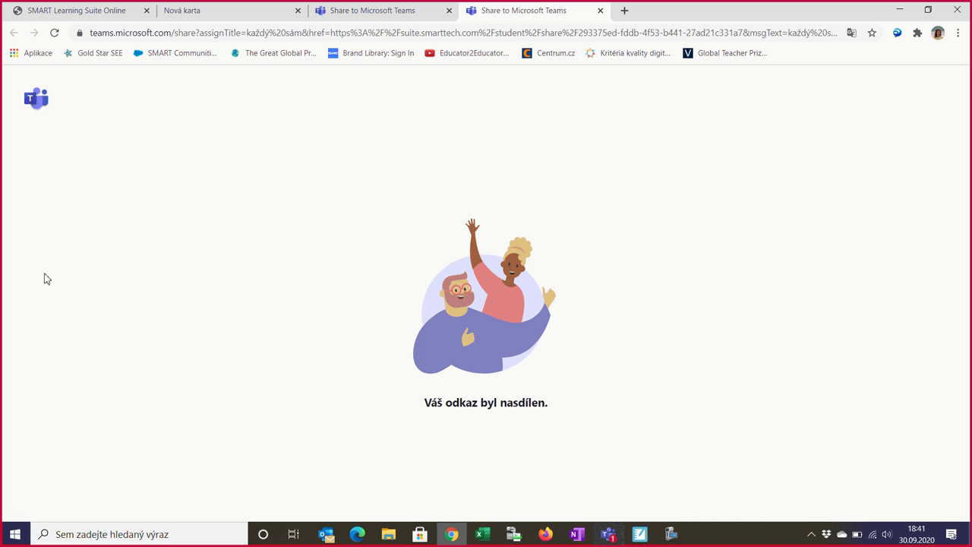
Step: Switch back to Teams and view the shared lesson posts in the SMART channel of Teams + SVSO II
click(44, 279)
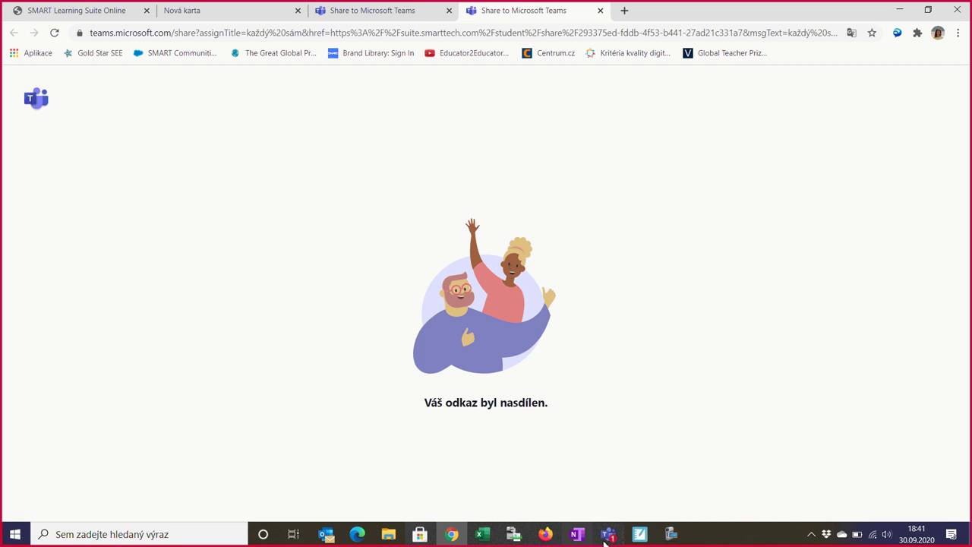
mouse_move(612, 538)
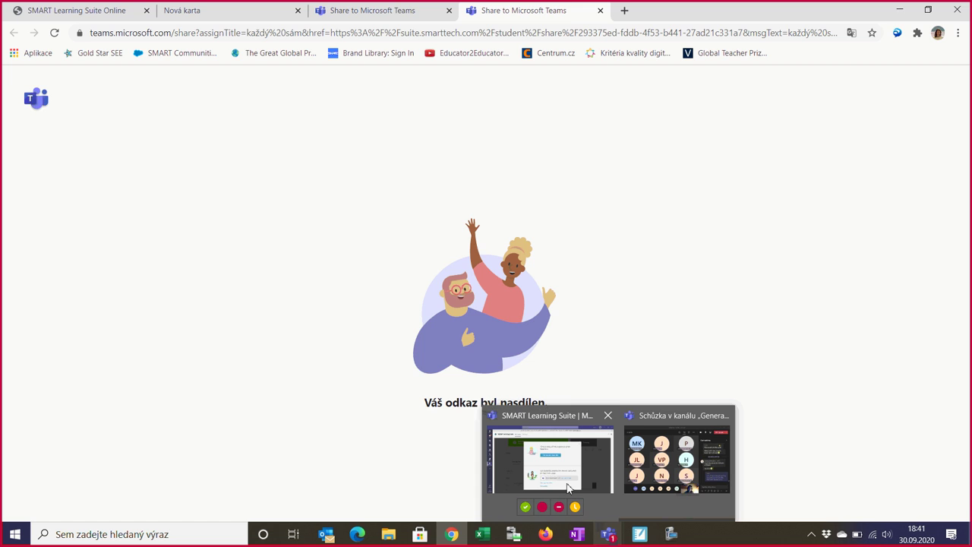
click(546, 475)
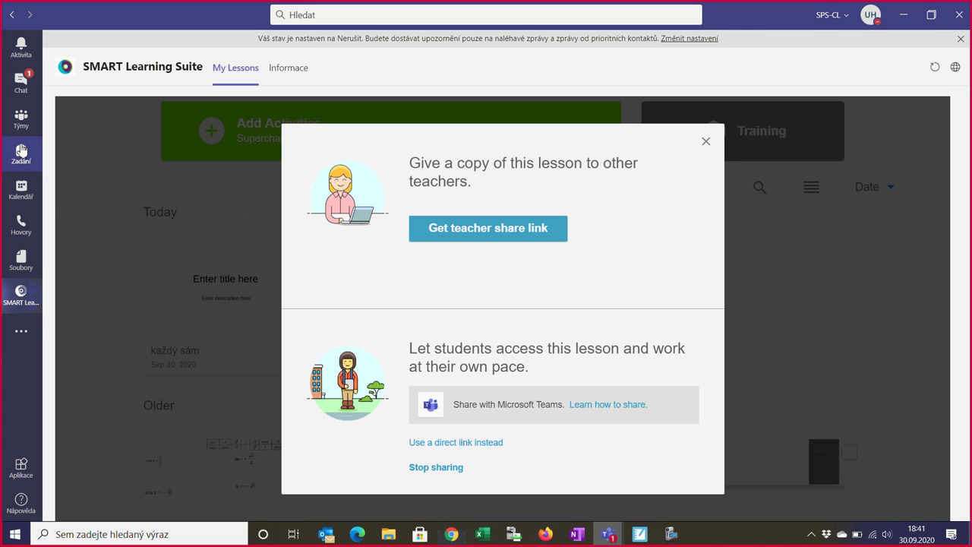
click(21, 120)
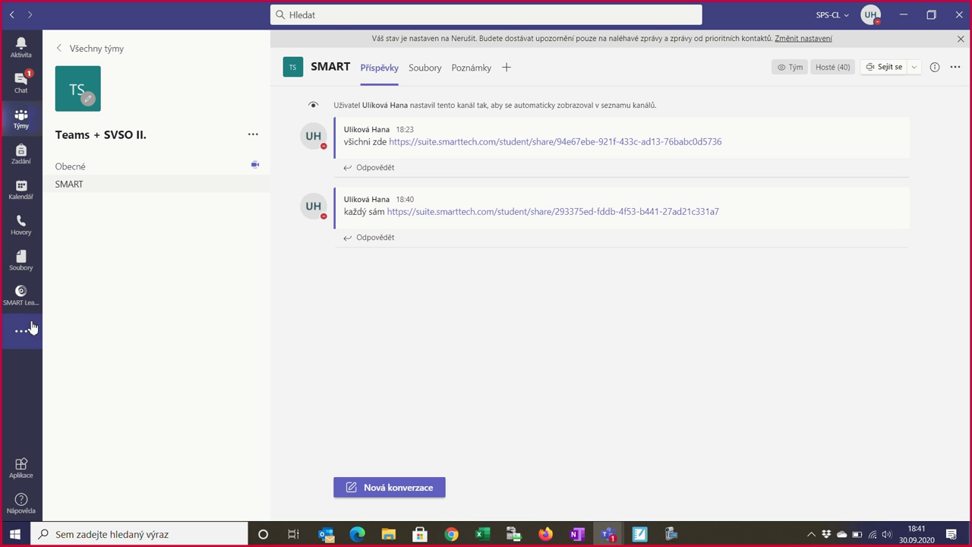
Step: Start the "každý sám" lesson in SMART Learning Suite and show the student progress for its handout
click(20, 296)
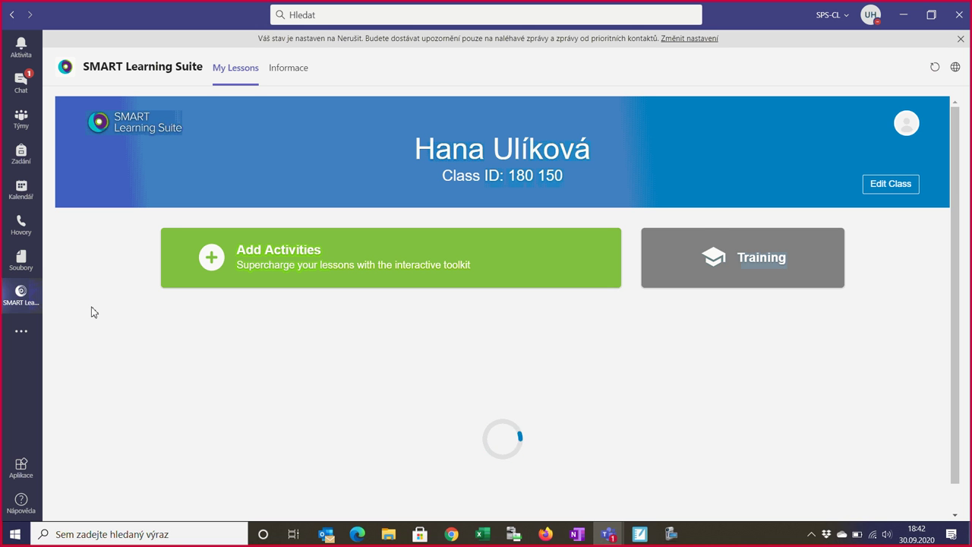
scroll(89, 308, down, 1)
scroll(89, 308, down, 2)
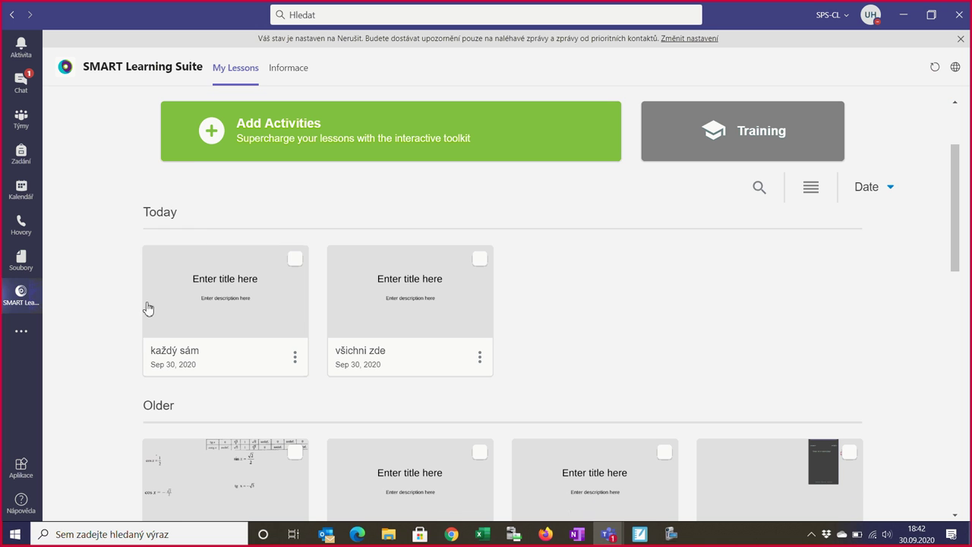
mouse_move(152, 349)
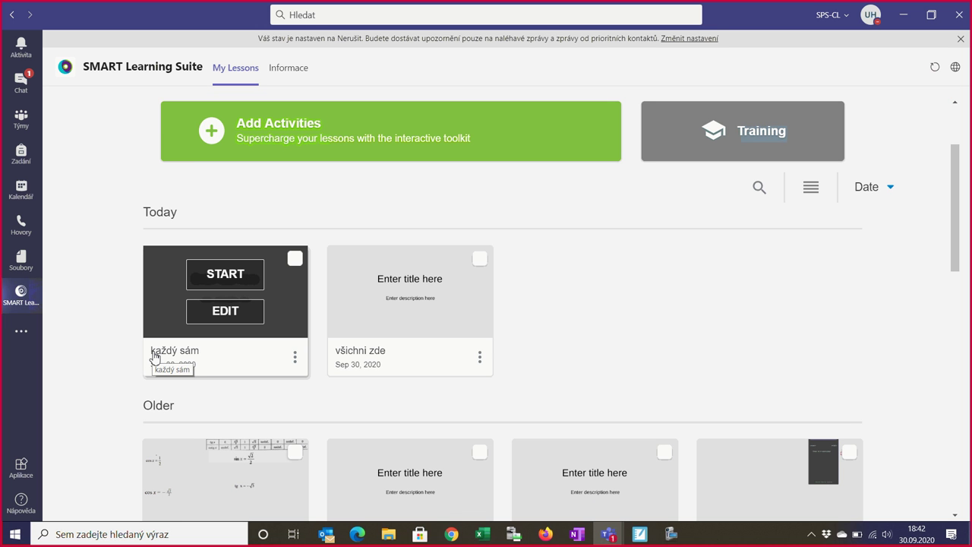
click(238, 272)
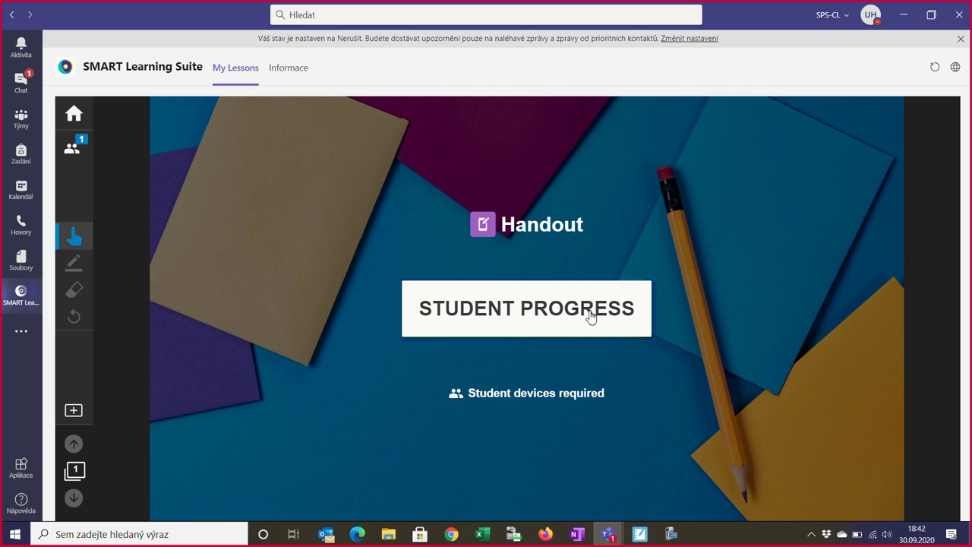
click(551, 317)
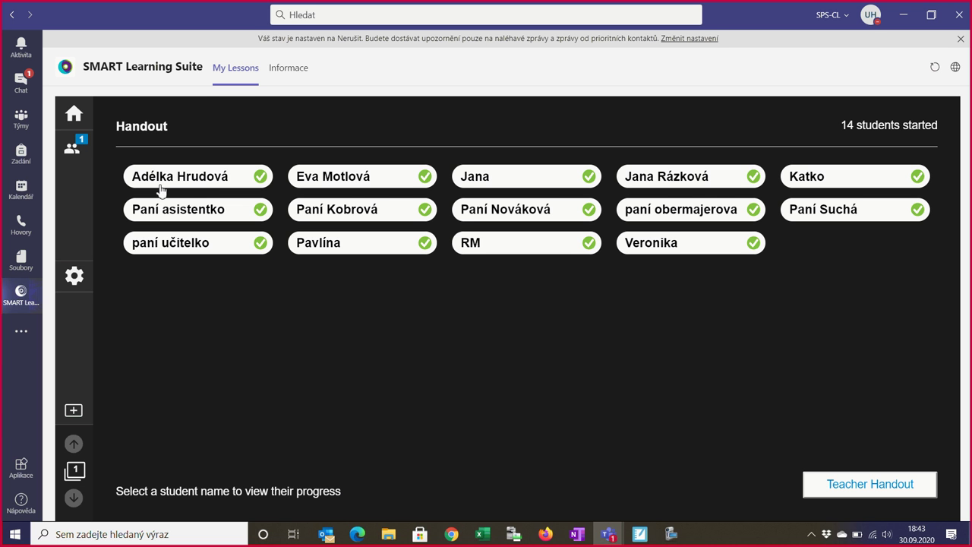
Step: Open the first listed student's handout, write a circled red 1 beside the answer, and return to the student overview
click(202, 180)
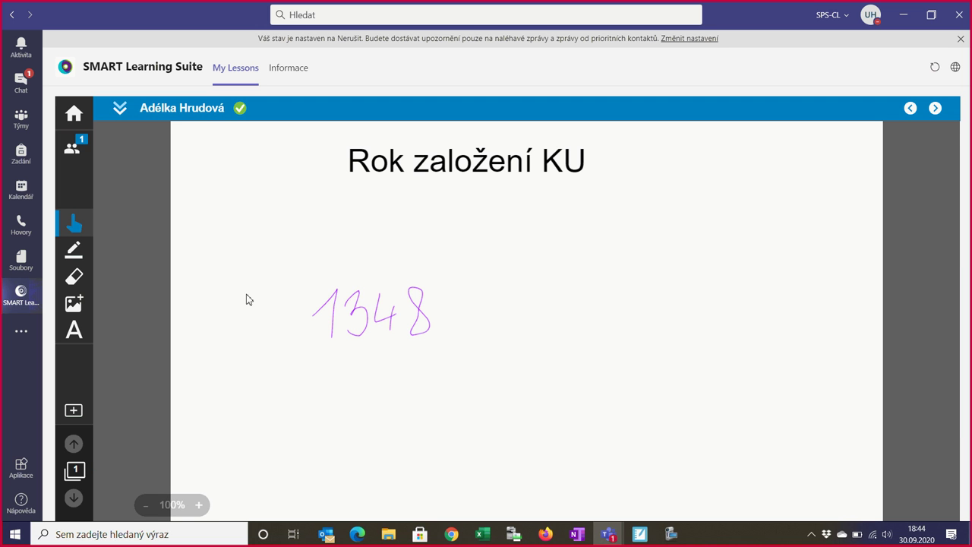
click(73, 254)
click(141, 264)
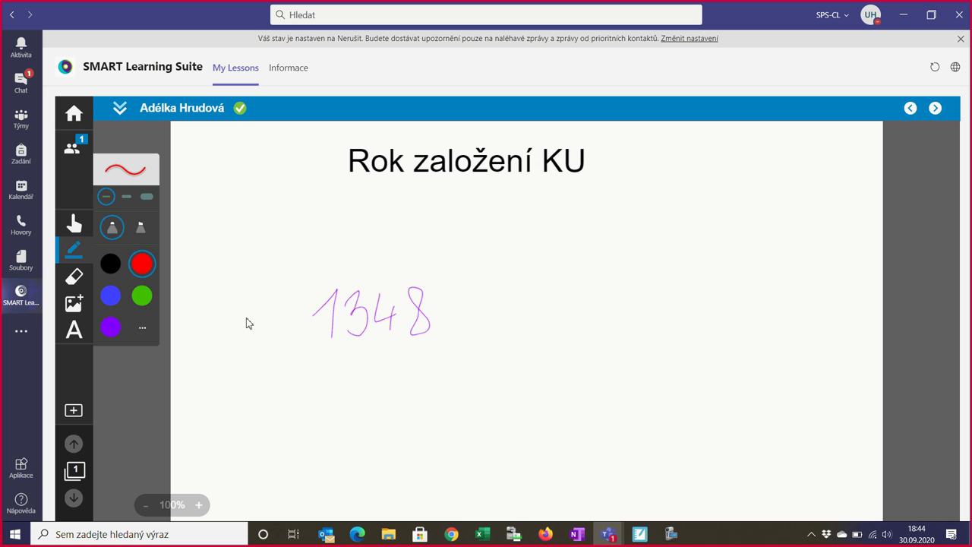
click(247, 317)
mouse_move(247, 305)
mouse_down()
mouse_move(259, 318)
mouse_move(232, 323)
mouse_move(284, 295)
mouse_move(233, 295)
mouse_up()
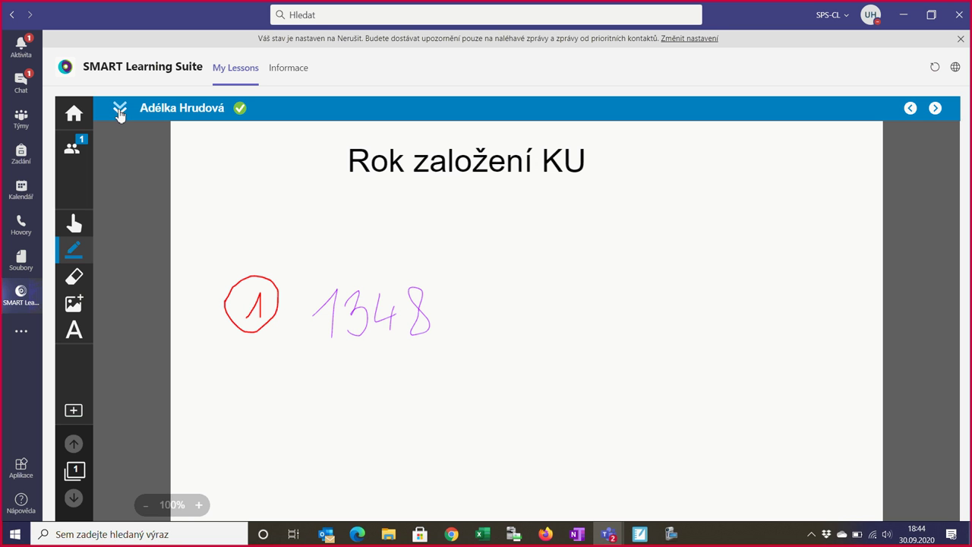
click(120, 111)
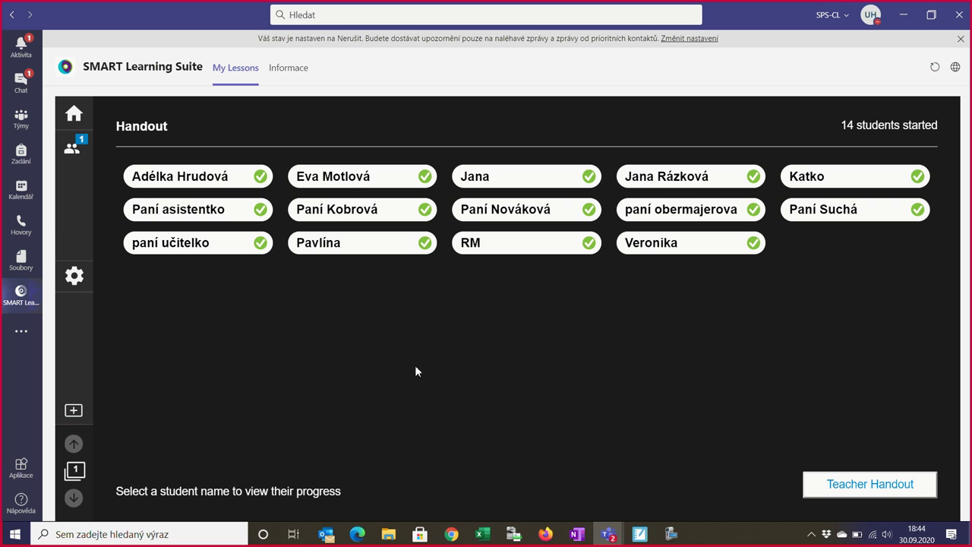
Step: Open the second listed student's handout, erase the trial black 1 and write a circled red 1 beside the answer
click(339, 176)
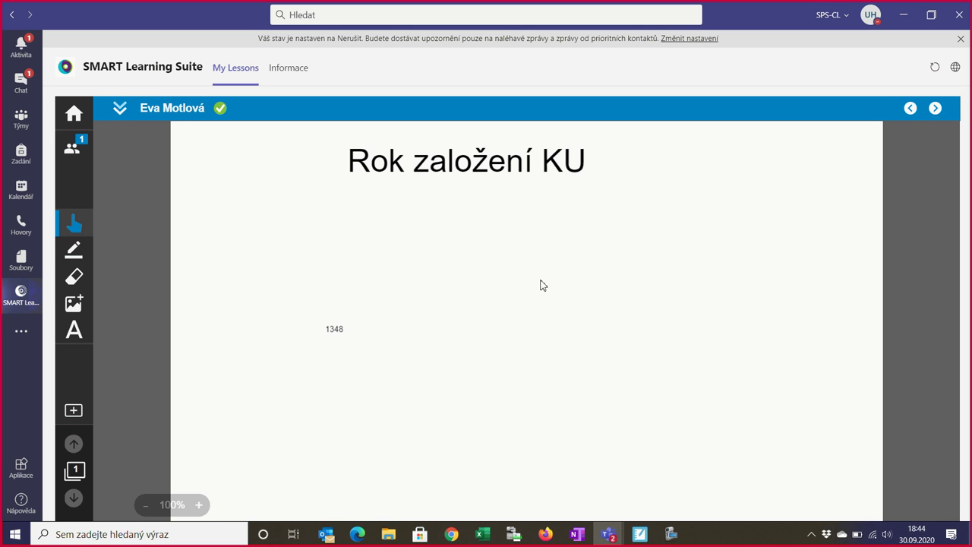
click(74, 249)
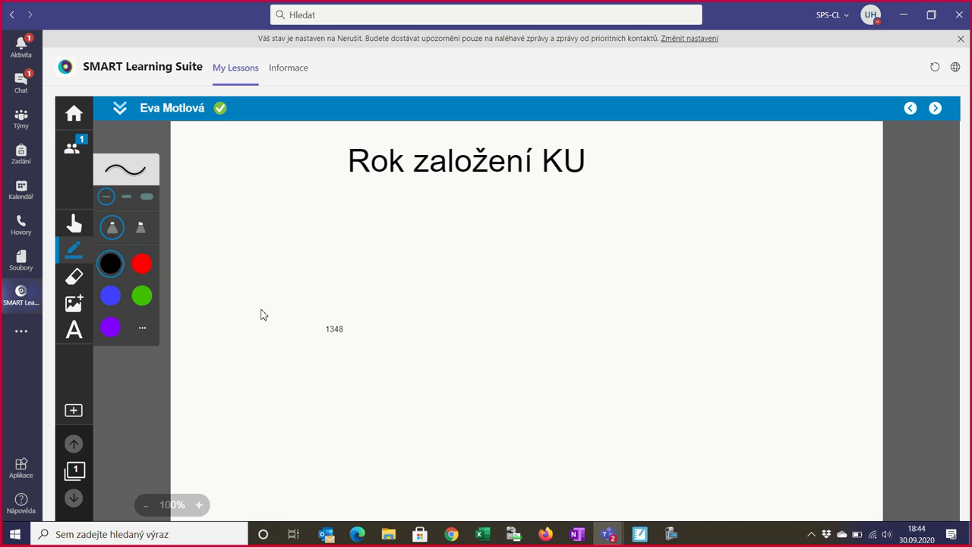
drag(260, 310, 272, 321)
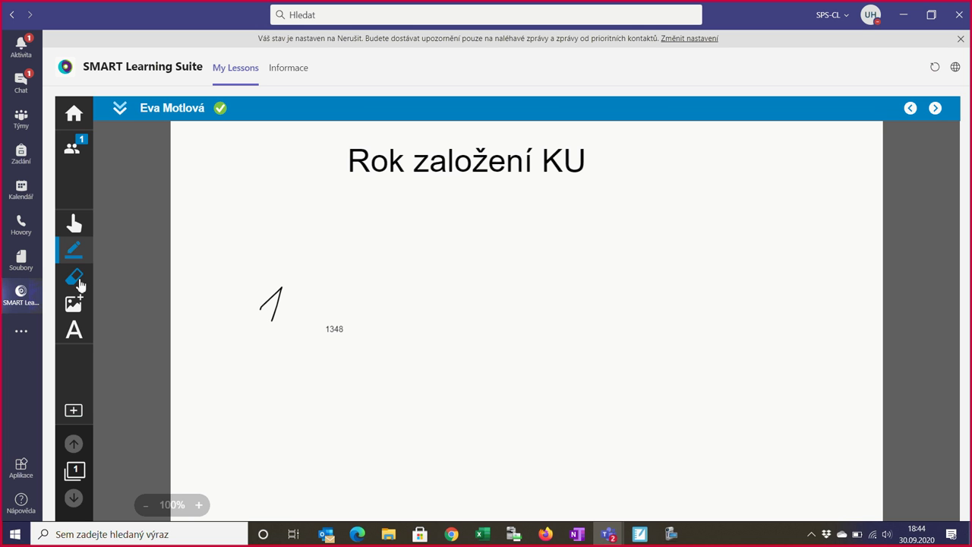
click(74, 276)
mouse_move(267, 319)
mouse_down()
mouse_move(278, 297)
mouse_move(260, 271)
mouse_move(251, 322)
mouse_move(264, 264)
mouse_move(223, 278)
mouse_up()
click(74, 249)
click(142, 264)
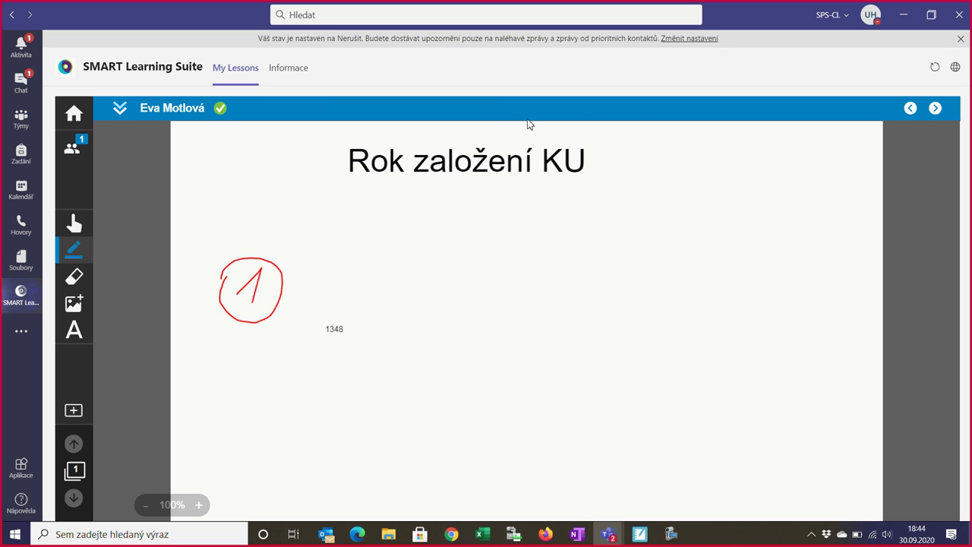
Step: Mark the third and fourth students' handouts with a circled red 1 beside each answer
click(936, 109)
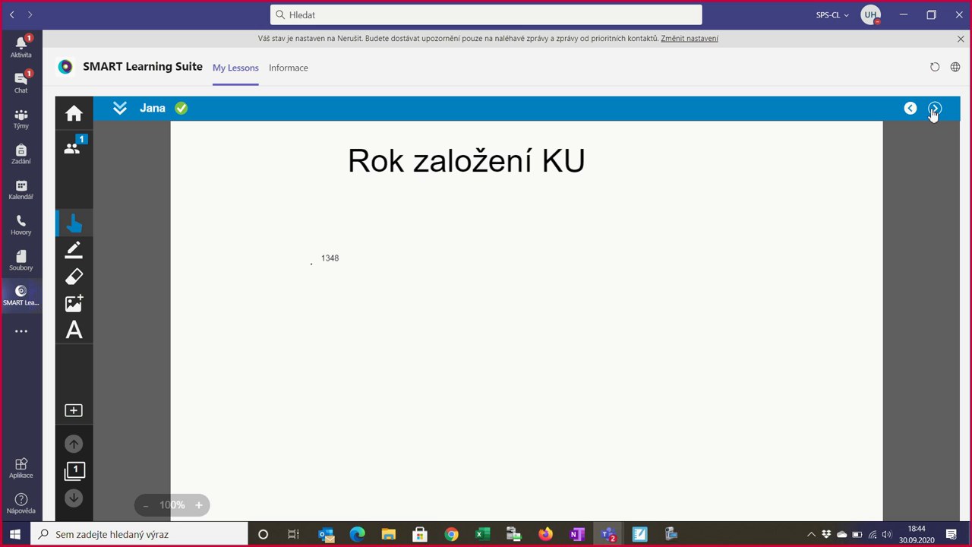
click(76, 252)
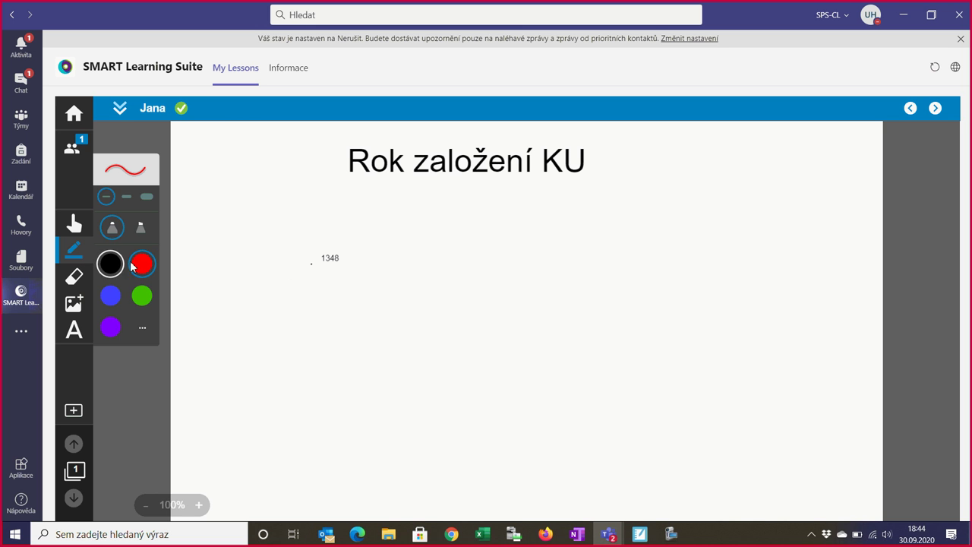
mouse_move(209, 278)
mouse_down()
mouse_move(229, 260)
mouse_move(221, 291)
mouse_move(246, 306)
mouse_move(213, 246)
mouse_move(190, 262)
mouse_up()
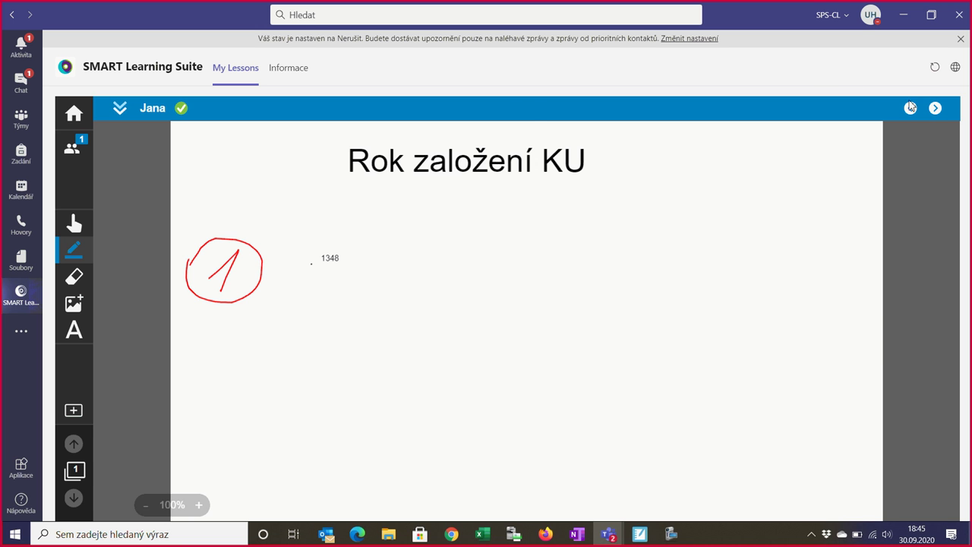
click(935, 108)
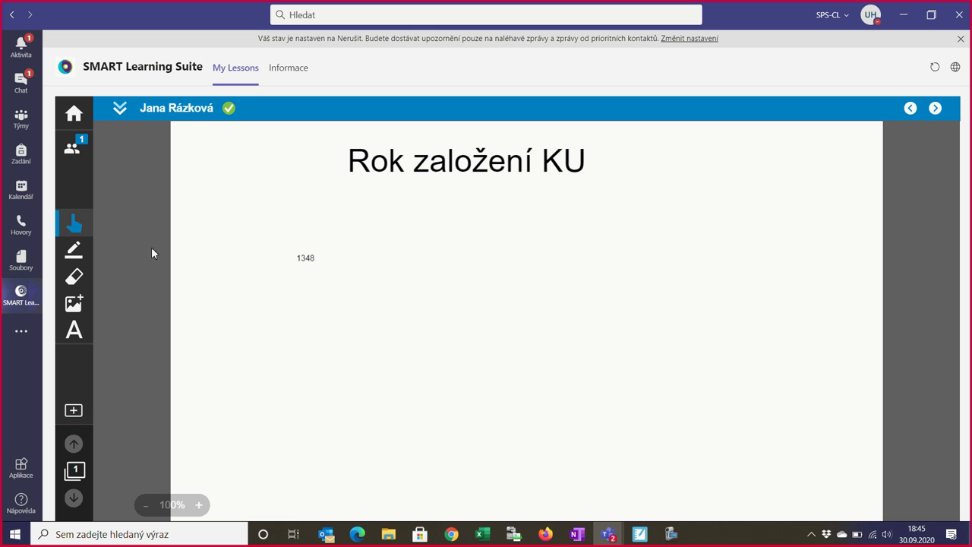
click(79, 253)
mouse_move(381, 311)
mouse_down()
mouse_move(397, 321)
mouse_move(369, 322)
mouse_move(434, 285)
mouse_move(369, 302)
mouse_up()
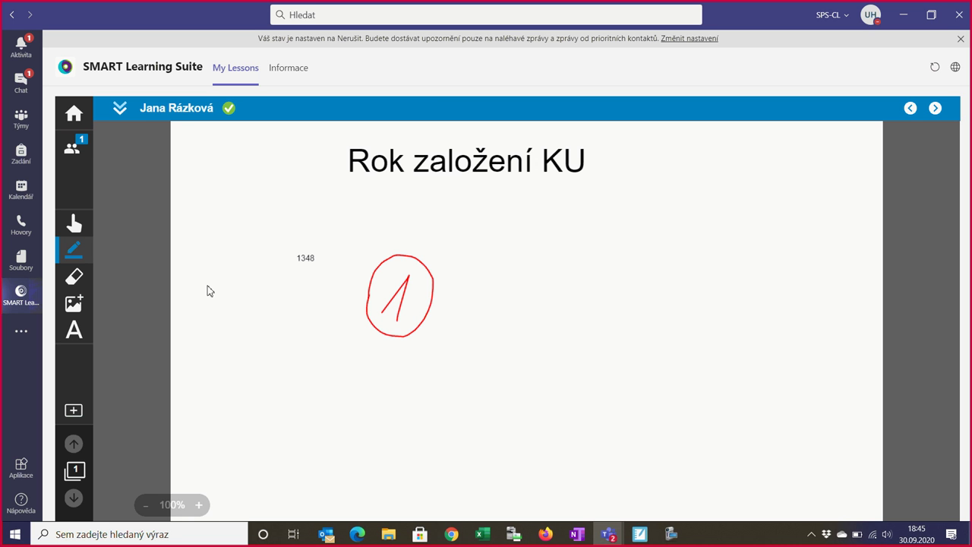
Step: Move on to the fifth and sixth students' handouts and write a circled red 1 beside the answer on each
click(936, 107)
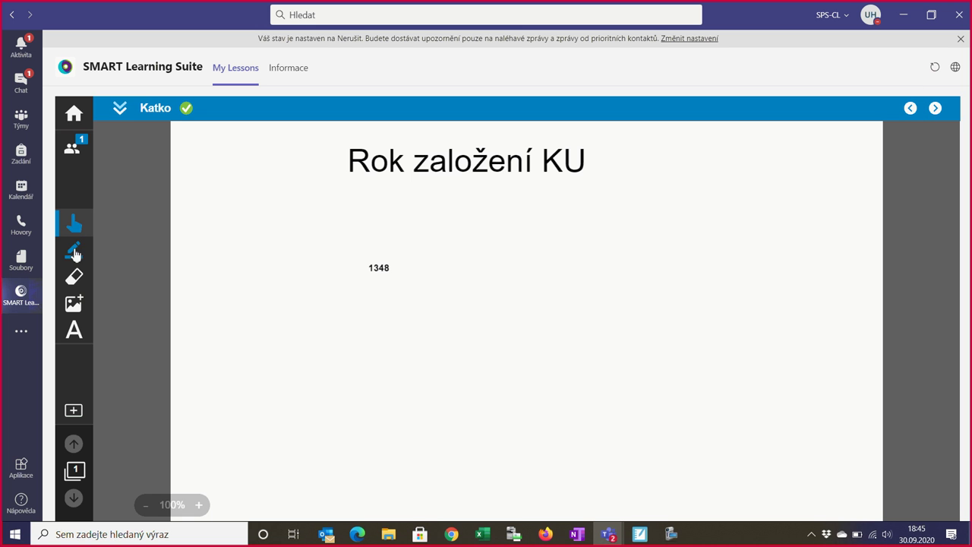
click(73, 251)
mouse_move(215, 271)
mouse_down()
mouse_move(236, 251)
mouse_move(225, 293)
mouse_up()
mouse_move(212, 265)
mouse_down()
mouse_move(208, 282)
mouse_move(223, 304)
mouse_move(247, 253)
mouse_move(210, 261)
mouse_up()
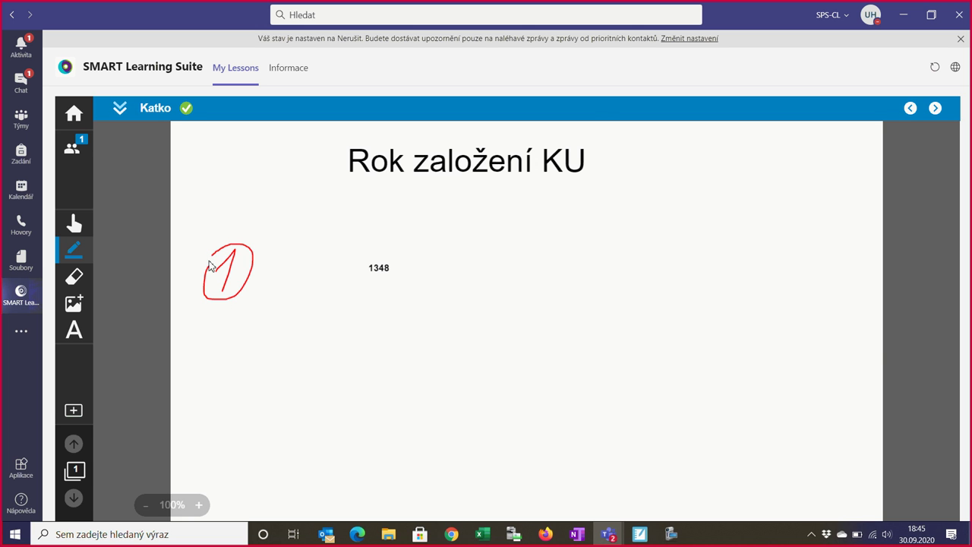
click(935, 109)
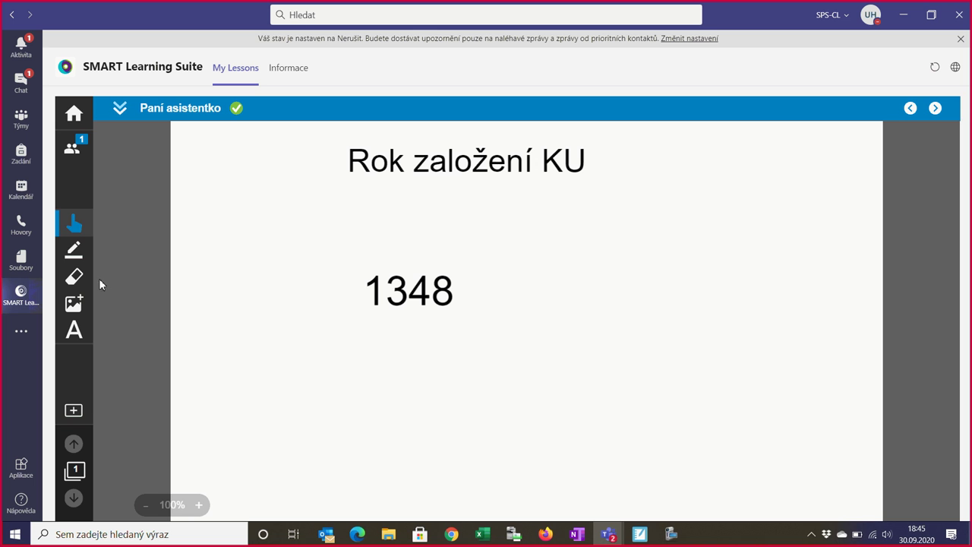
click(73, 250)
click(141, 266)
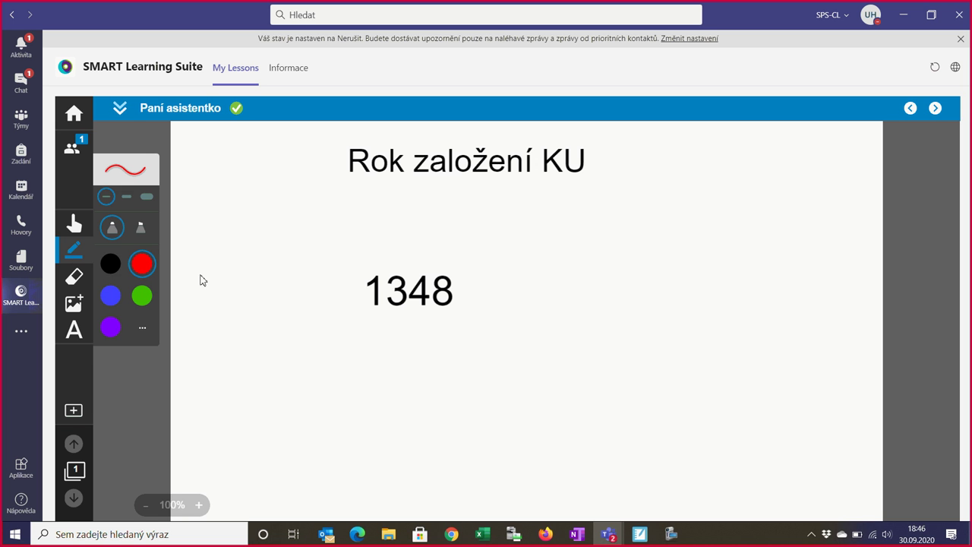
drag(199, 274, 223, 296)
mouse_move(192, 265)
mouse_down()
mouse_move(241, 301)
mouse_move(222, 245)
mouse_move(199, 271)
mouse_up()
Step: Grade the seventh and eighth students' handouts by writing a circled red 1 beside each answer
click(935, 107)
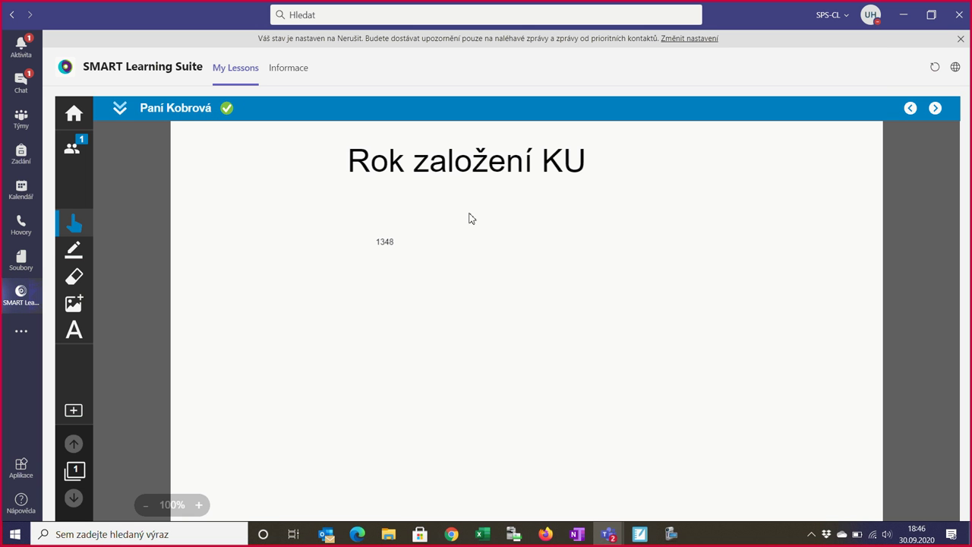
click(74, 251)
mouse_move(225, 269)
mouse_down()
mouse_move(240, 259)
mouse_move(237, 289)
mouse_move(211, 291)
mouse_move(266, 279)
mouse_move(208, 265)
mouse_move(210, 283)
mouse_up()
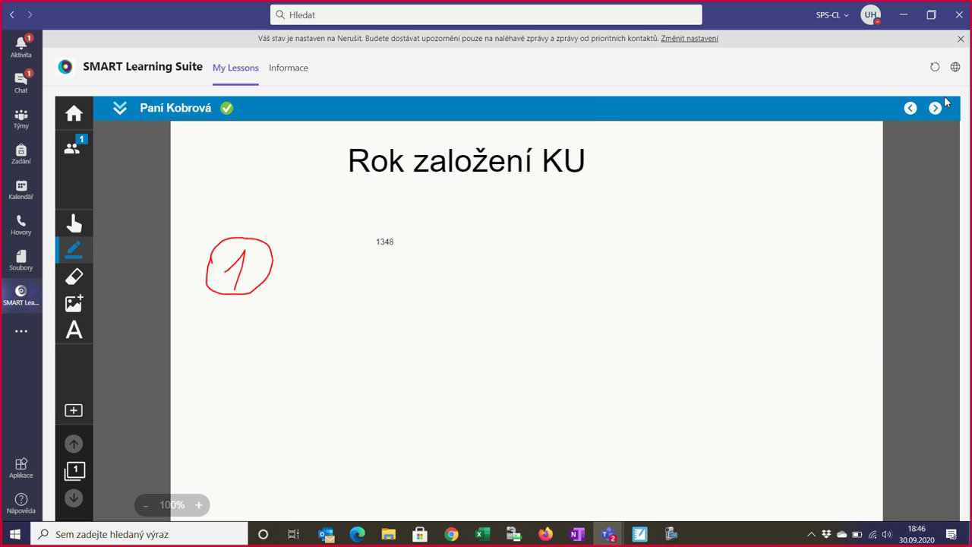
click(935, 108)
click(74, 223)
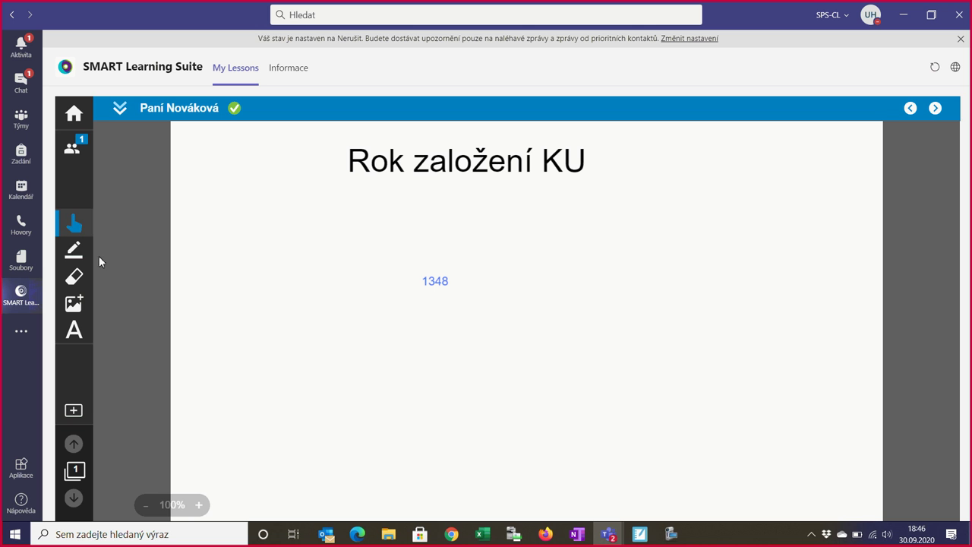
click(73, 250)
click(258, 285)
mouse_move(262, 282)
mouse_down()
mouse_move(284, 282)
mouse_move(280, 299)
mouse_up()
mouse_move(251, 268)
mouse_down()
mouse_move(258, 324)
mouse_move(298, 271)
mouse_move(253, 268)
mouse_up()
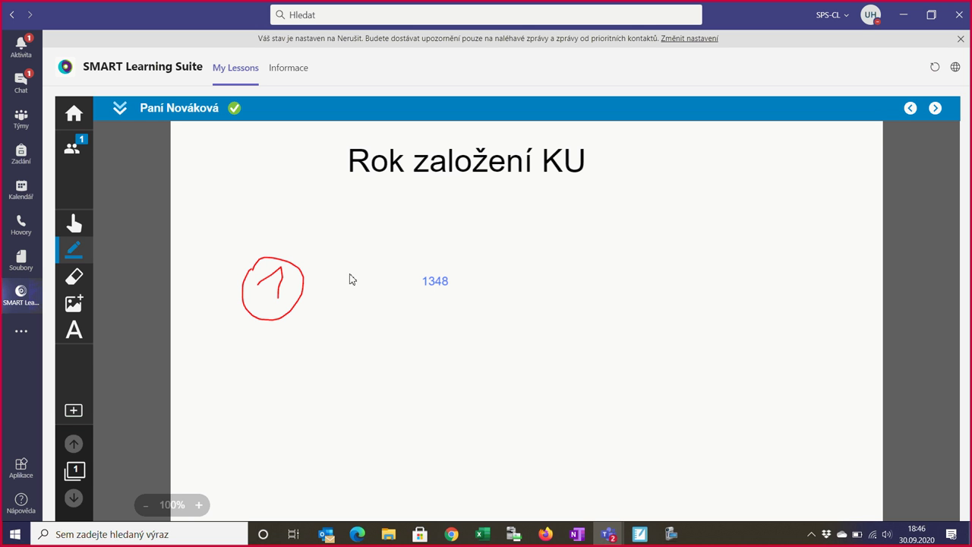
Step: Write a circled red 1 on the ninth and tenth students' handouts and return to the student overview
click(935, 108)
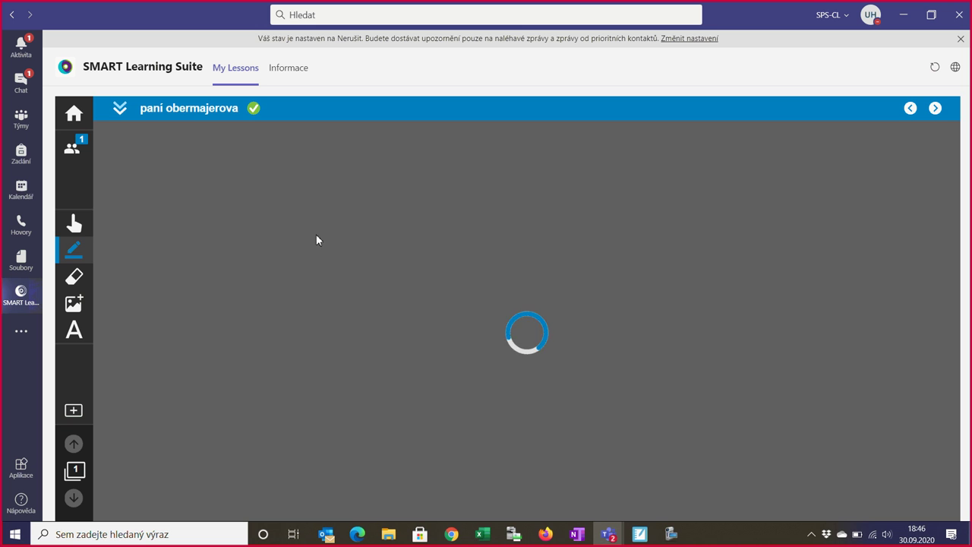
click(73, 223)
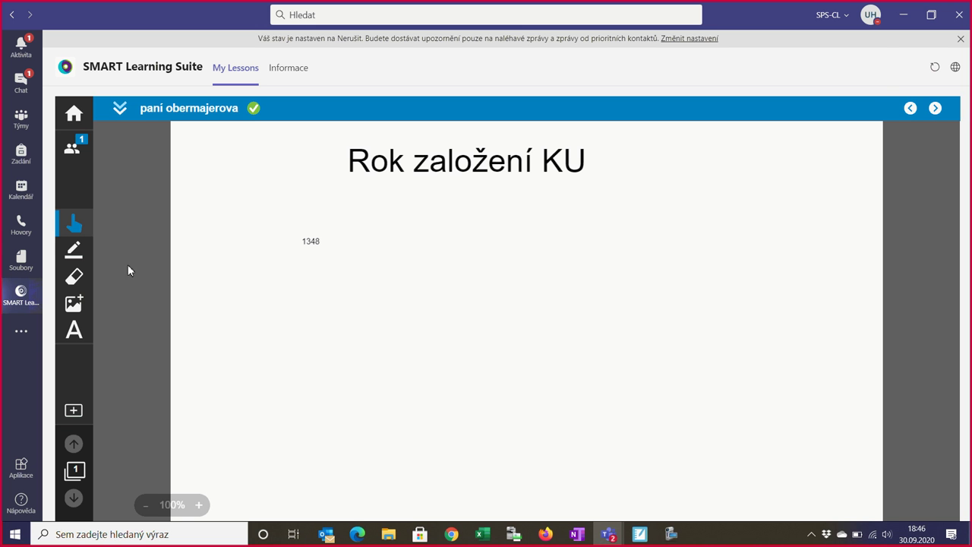
click(74, 250)
mouse_move(200, 274)
mouse_down()
mouse_move(210, 267)
mouse_move(241, 286)
mouse_move(206, 256)
mouse_move(196, 273)
mouse_up()
click(935, 108)
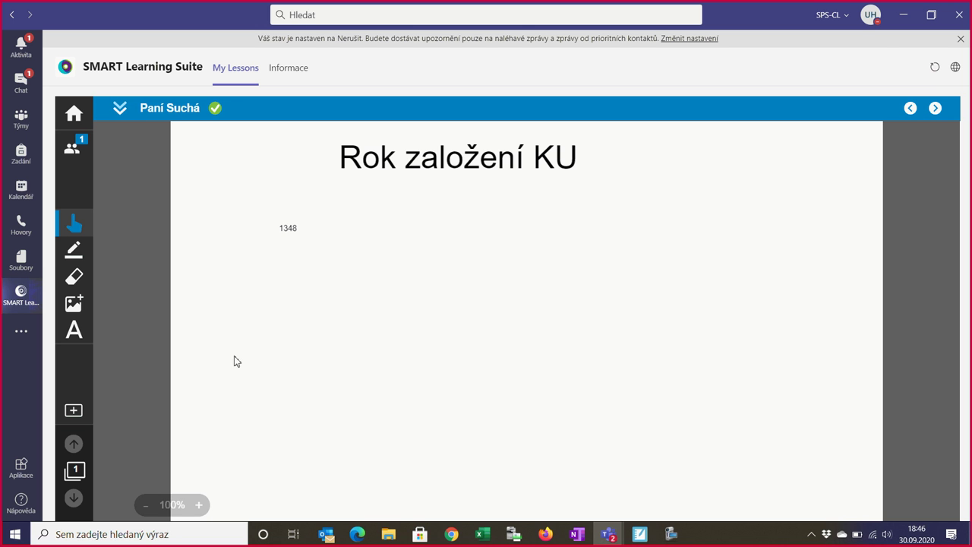
click(74, 249)
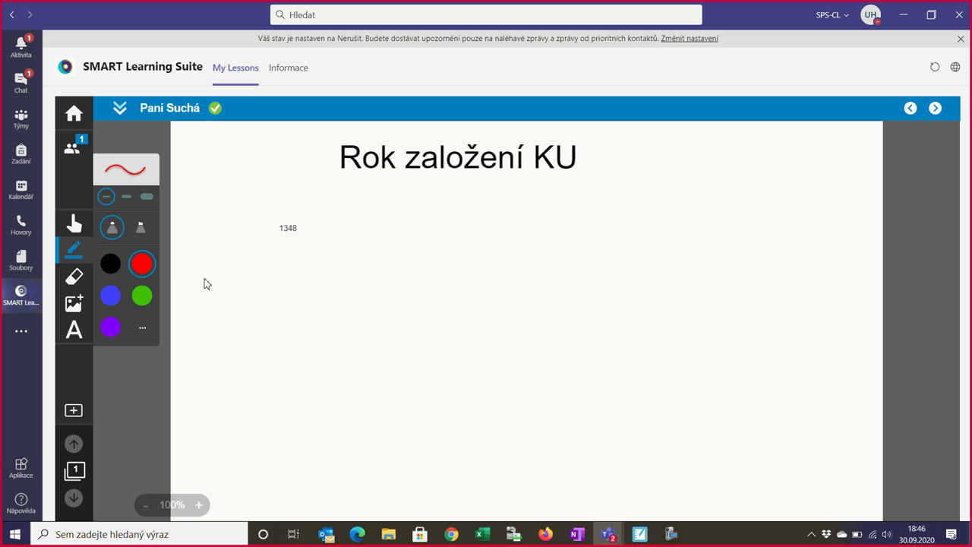
mouse_move(202, 280)
mouse_down()
mouse_move(252, 296)
mouse_move(206, 254)
mouse_move(186, 262)
mouse_up()
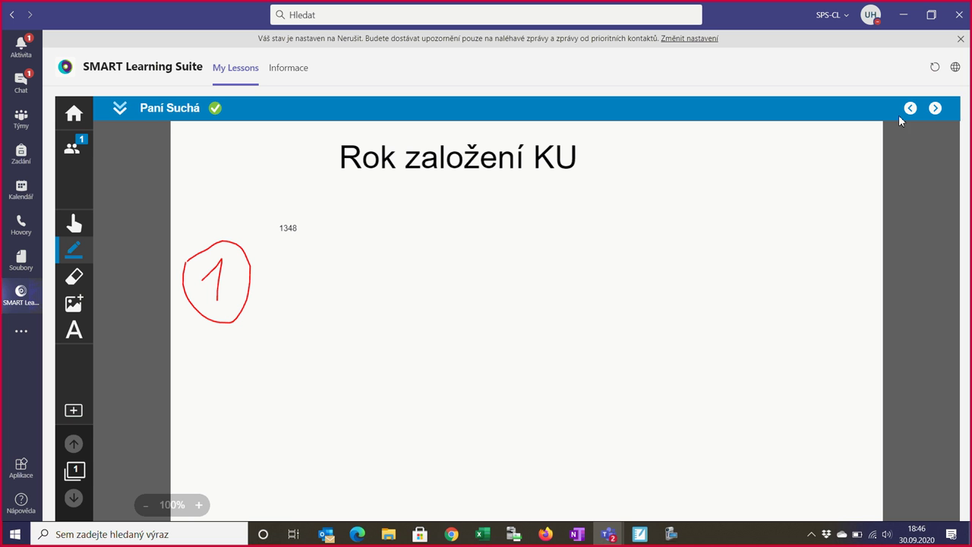
click(120, 109)
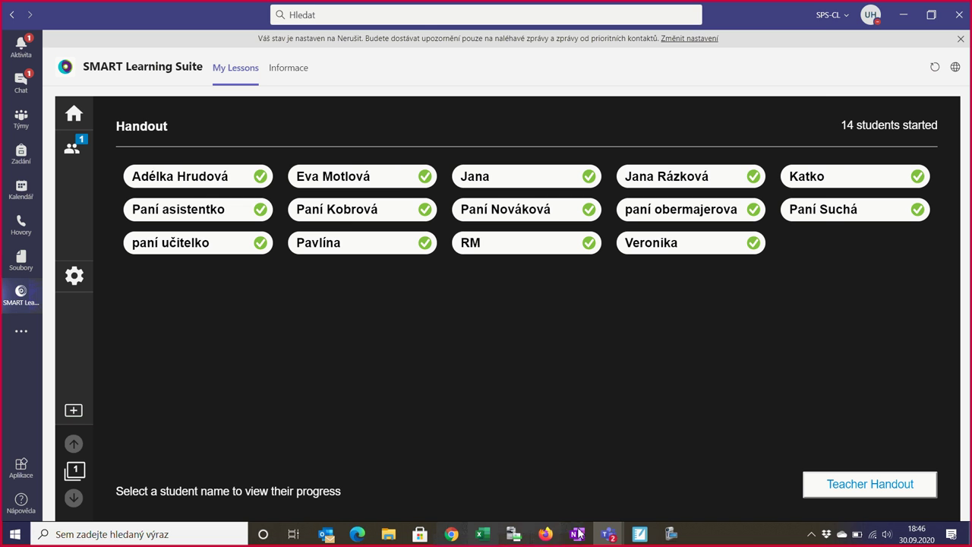
Step: Check the channel meeting's chat, then the private chats and the activity feed in Teams
mouse_move(608, 535)
click(659, 476)
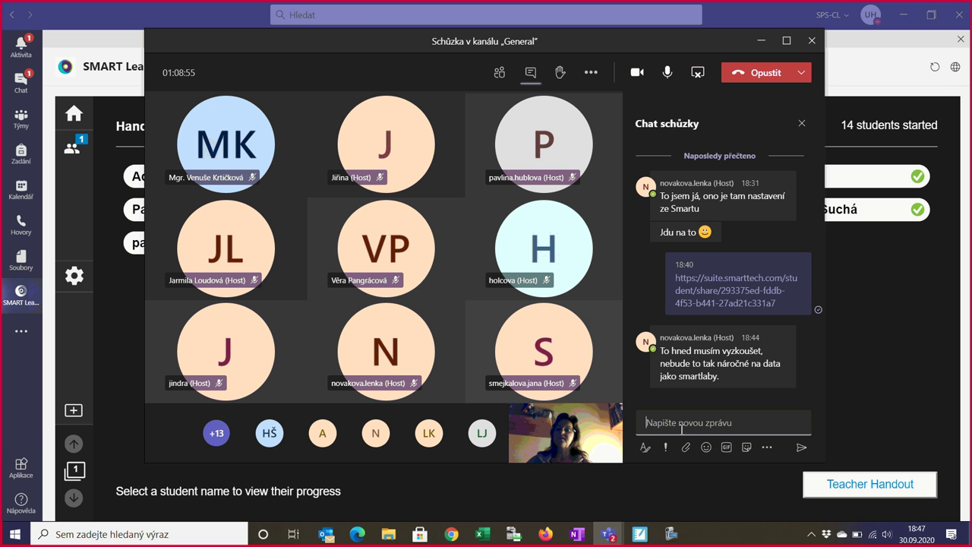
click(21, 87)
click(21, 87)
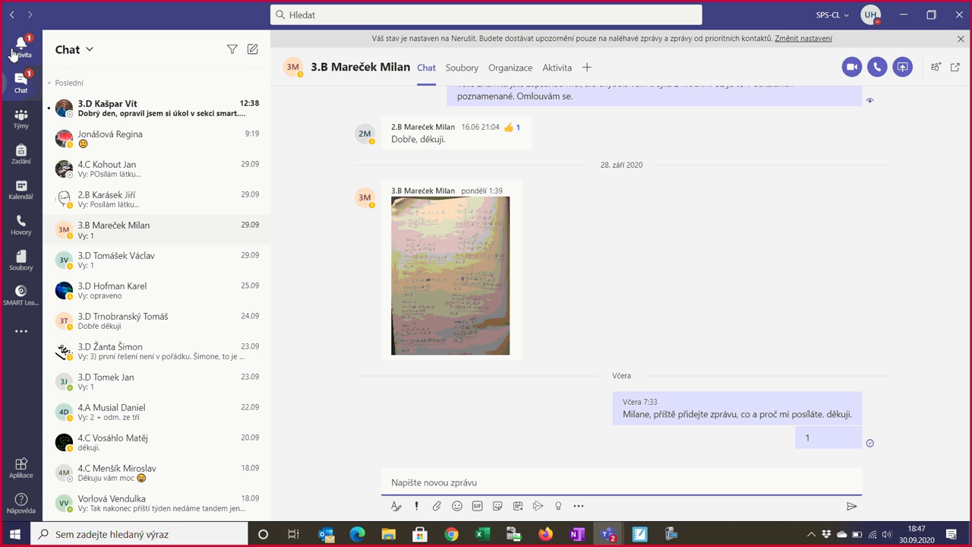
click(12, 50)
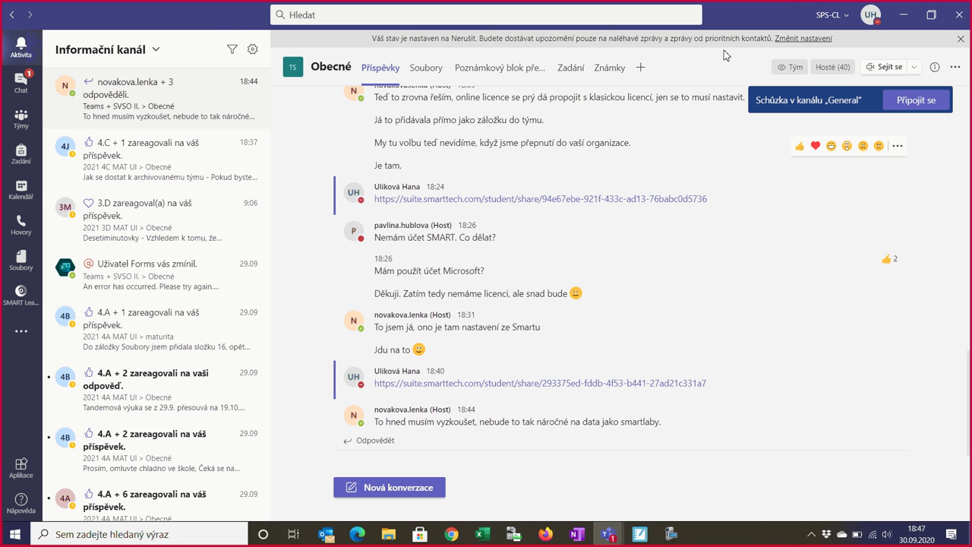
Step: Switch to Chrome and open the SMART Learning Suite Online lesson library in the empty browser tab
click(451, 534)
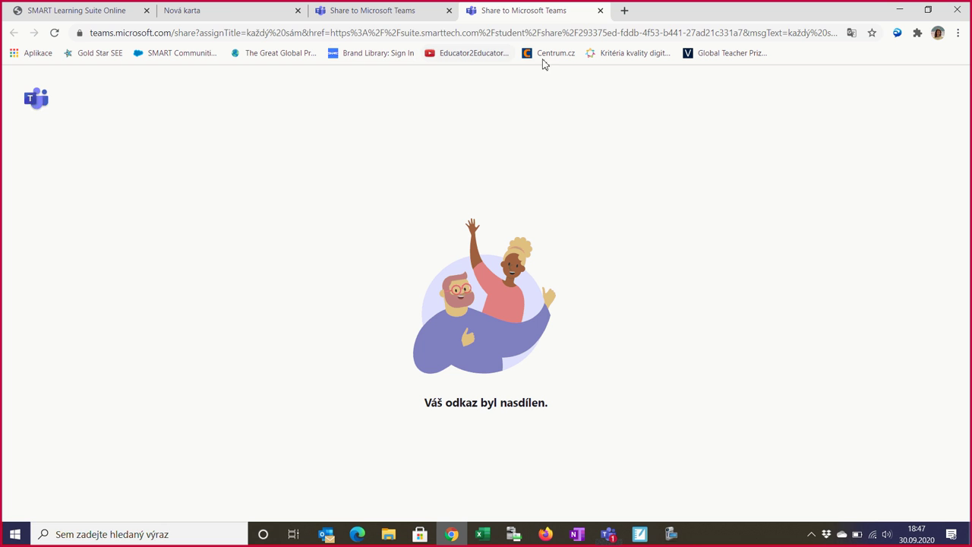
click(230, 13)
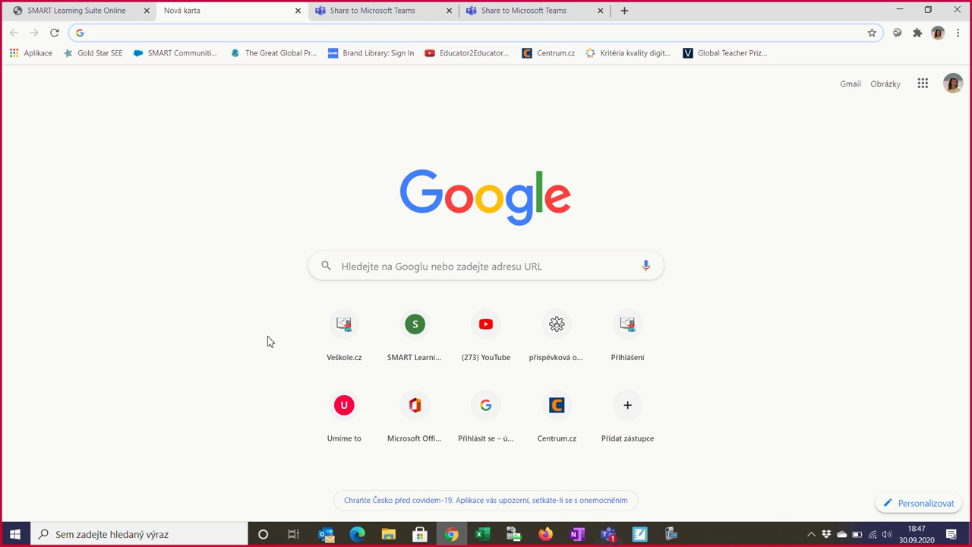
click(416, 337)
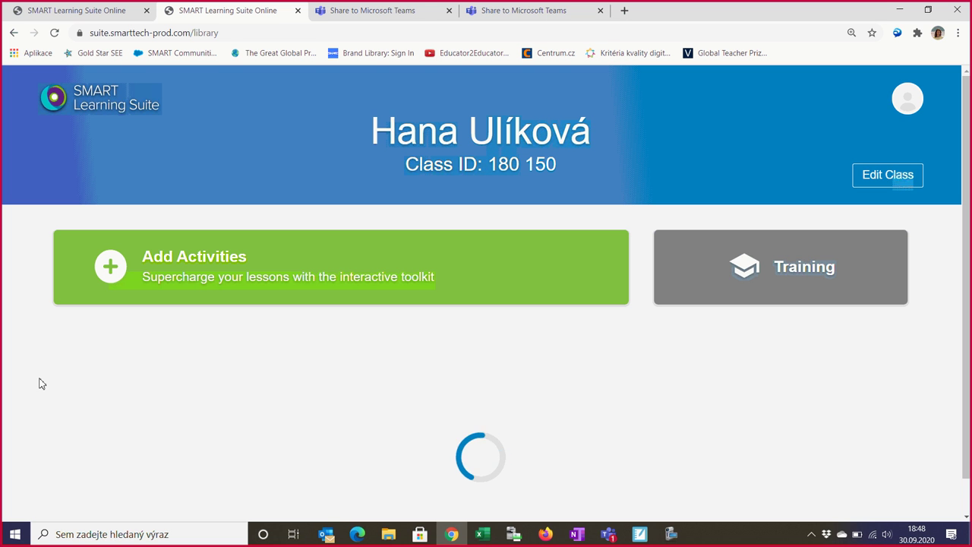
Step: Start the "všichni zde" lesson, view the whole-class workspace through its student progress, and return to the lesson library
scroll(42, 384, down, 1)
scroll(42, 384, down, 1)
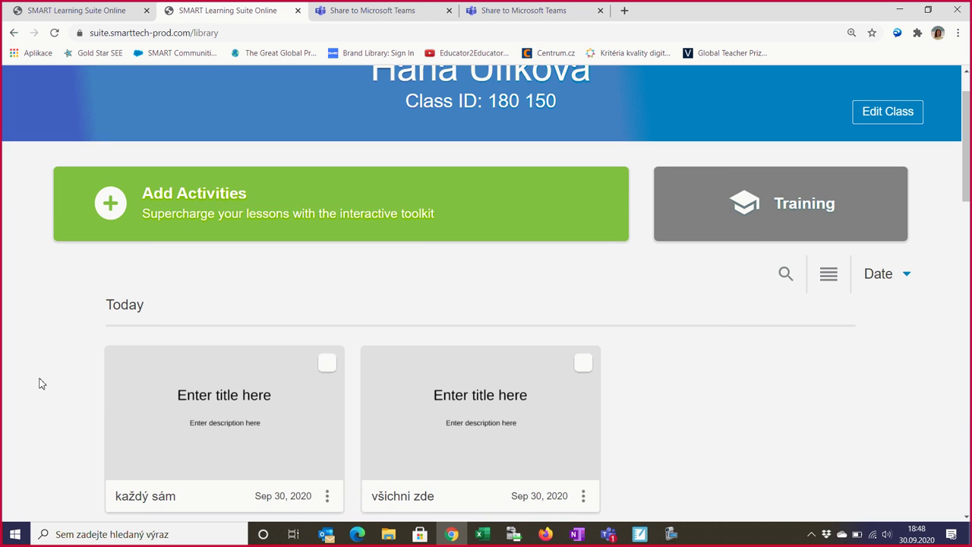
scroll(42, 383, up, 2)
scroll(41, 383, down, 3)
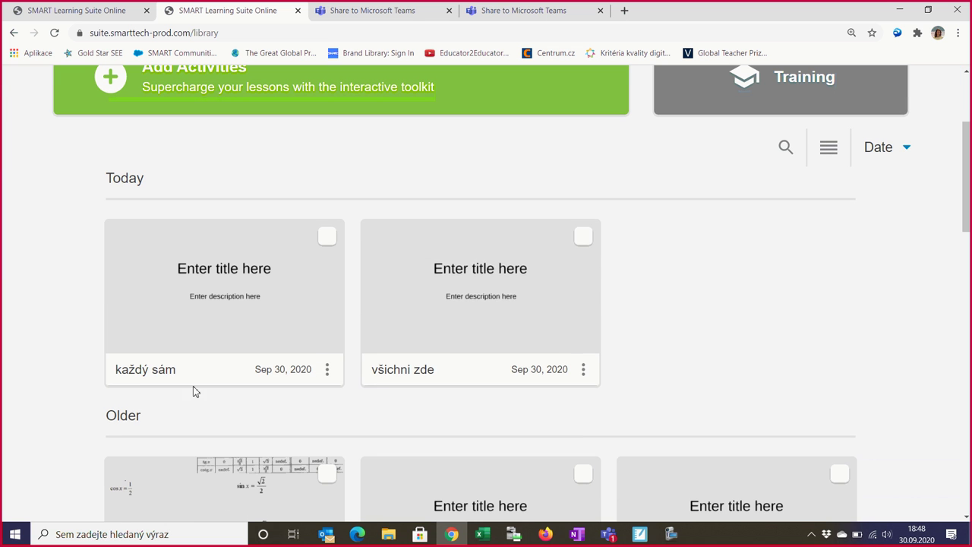
mouse_move(471, 302)
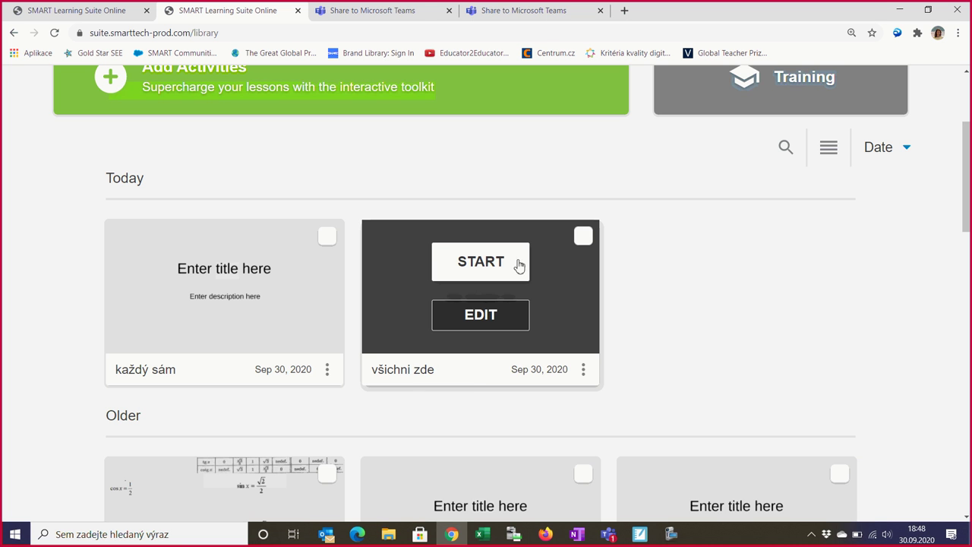
click(486, 261)
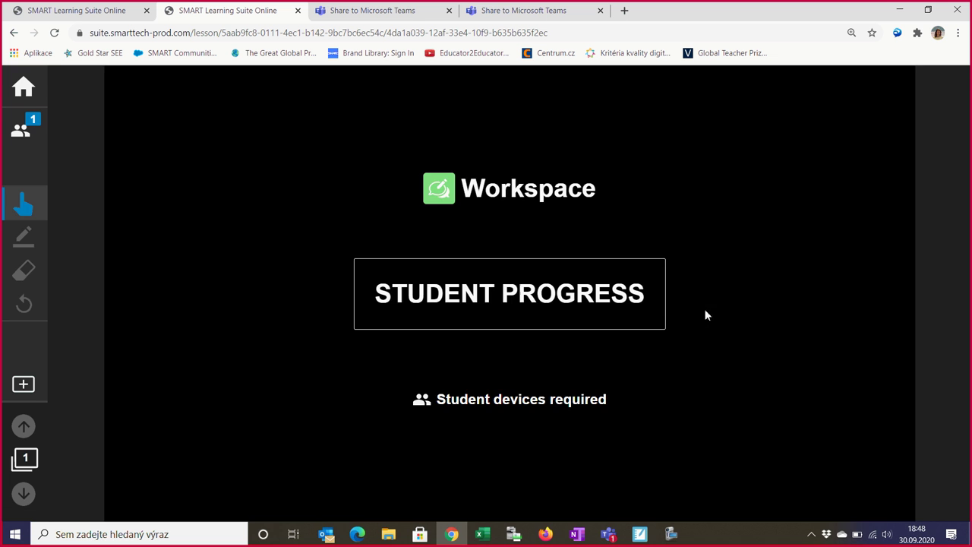
click(651, 314)
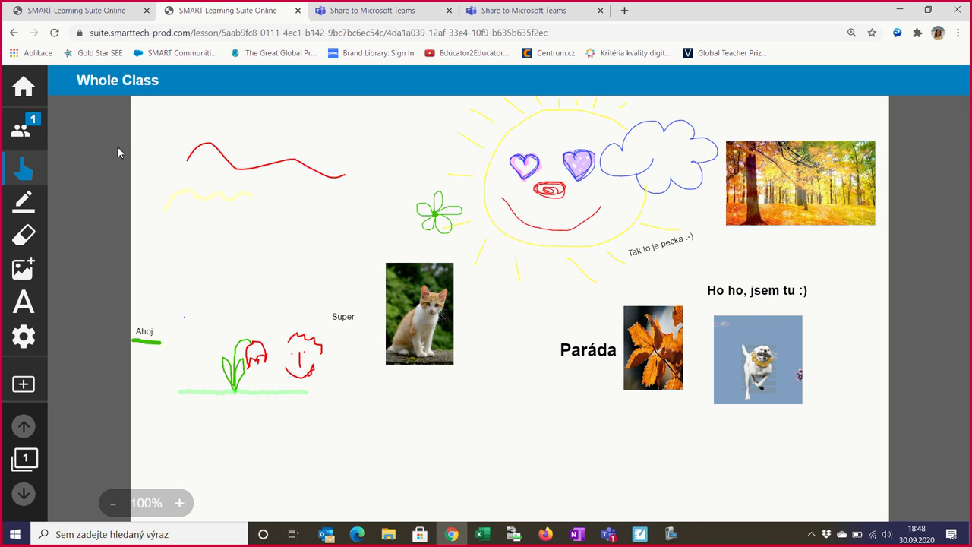
click(22, 86)
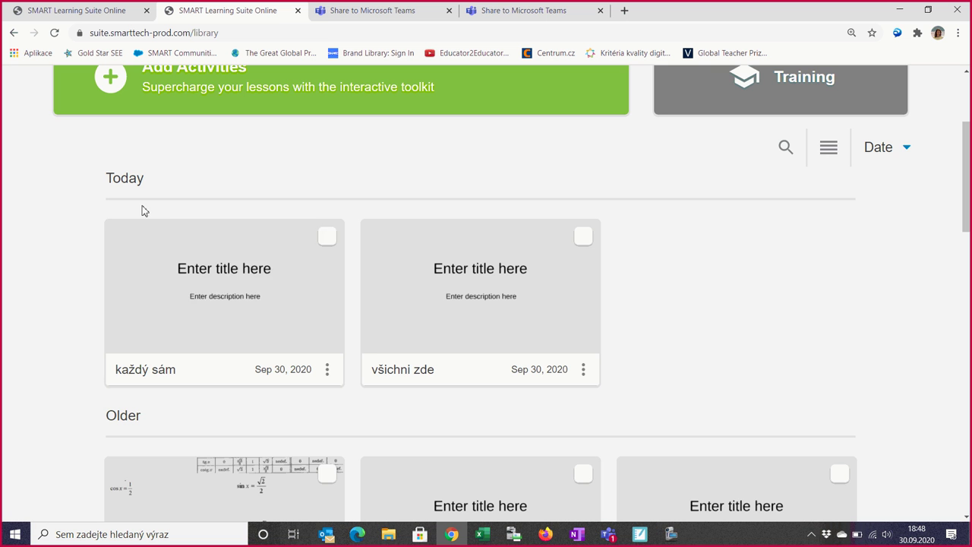
Step: Start the "každý sám" lesson and open the twelfth student's handout from the student progress overview
mouse_move(218, 239)
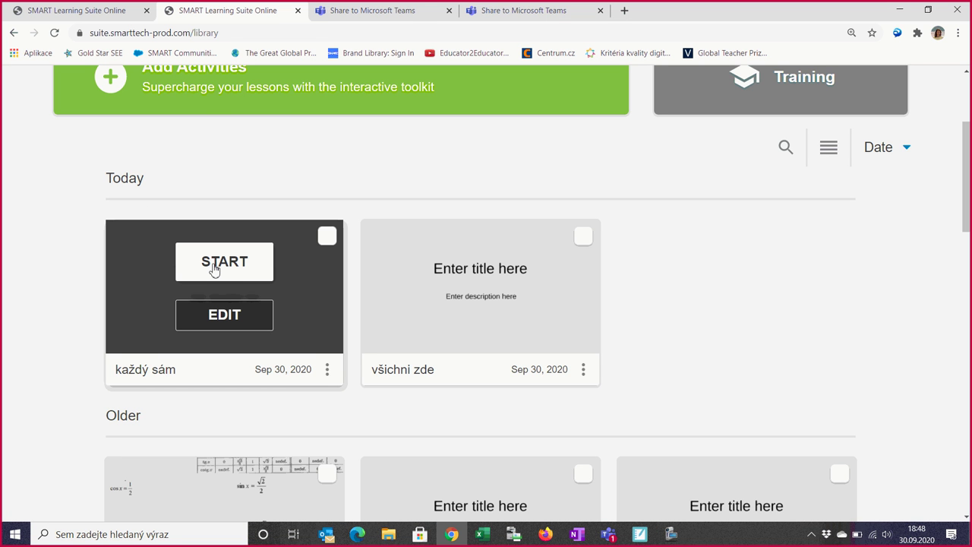
click(215, 266)
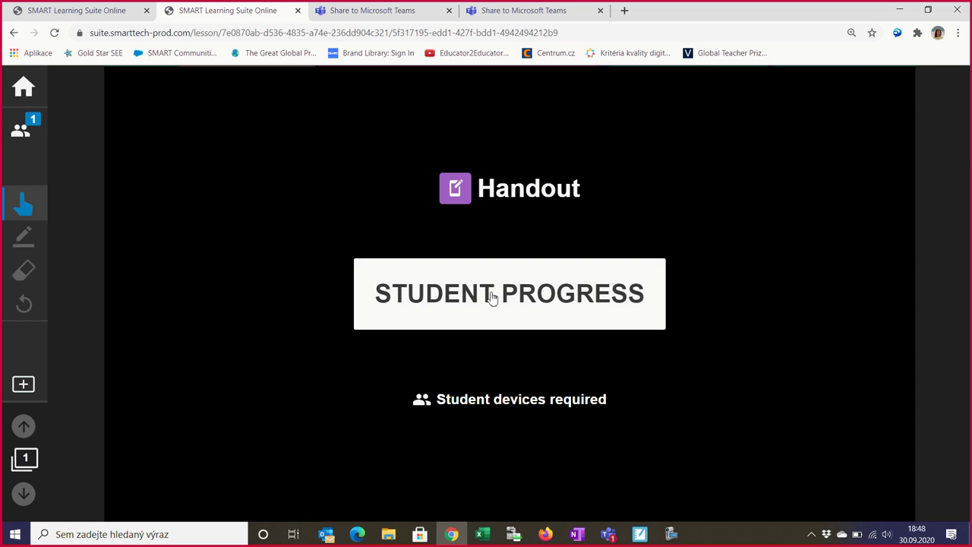
click(491, 296)
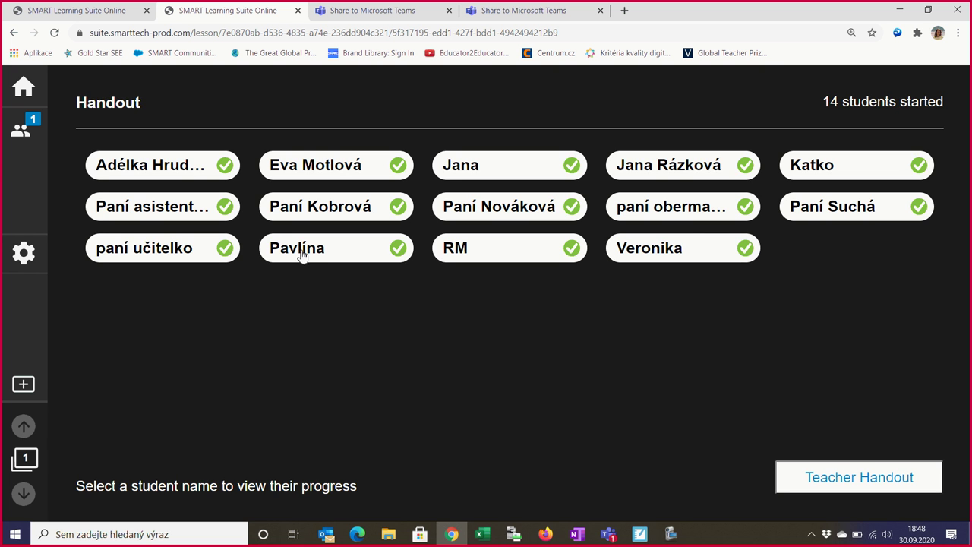
click(302, 251)
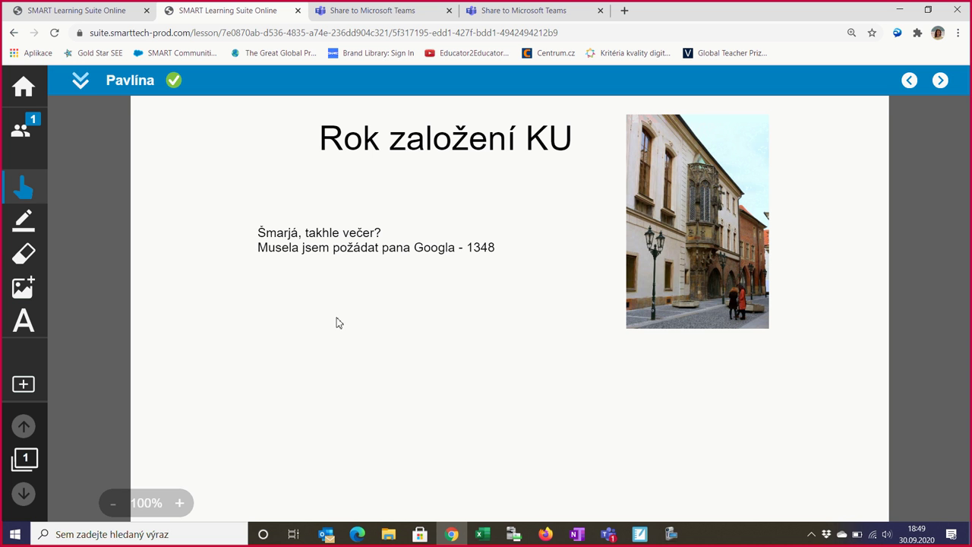
Step: Draw a circled red 1 and a small smiley face below the twelfth student's answer and advance to the following student
click(25, 227)
click(108, 238)
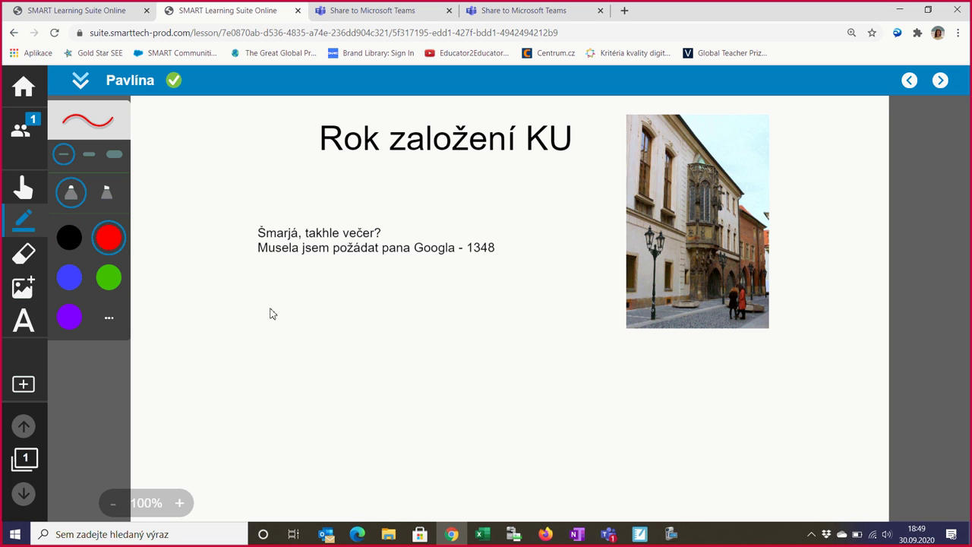
mouse_move(270, 306)
mouse_down()
mouse_move(289, 283)
mouse_move(287, 323)
mouse_move(254, 332)
mouse_move(298, 332)
mouse_move(288, 275)
mouse_move(253, 300)
mouse_up()
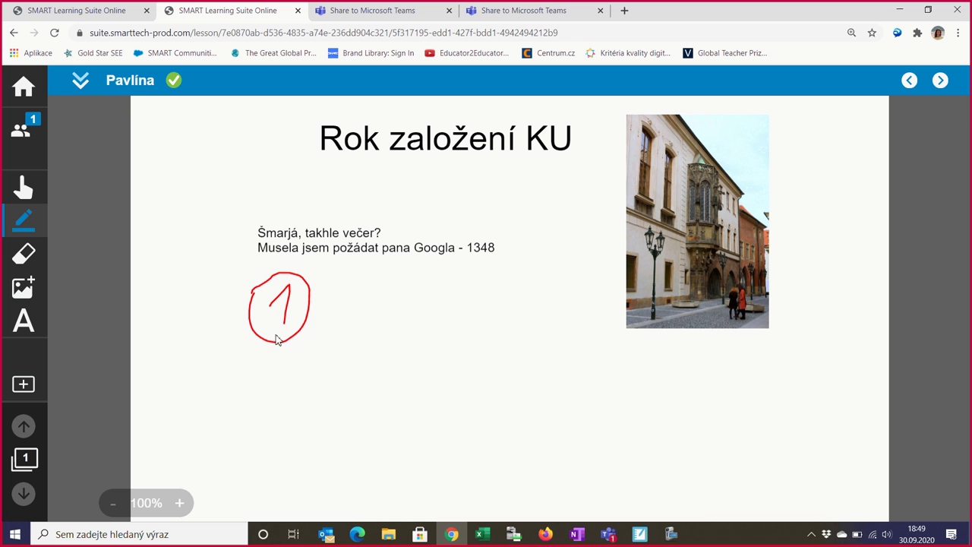
click(365, 310)
mouse_move(354, 302)
mouse_down()
mouse_move(351, 322)
mouse_move(365, 326)
mouse_up()
click(941, 81)
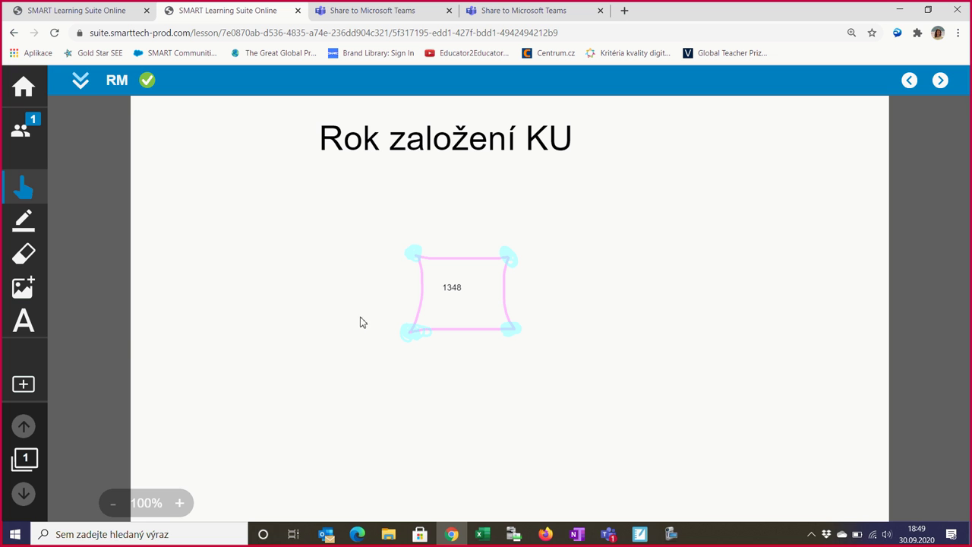
Step: Mark the thirteenth and fourteenth students' handouts with a handwritten red 1 and advance past the last student
click(23, 220)
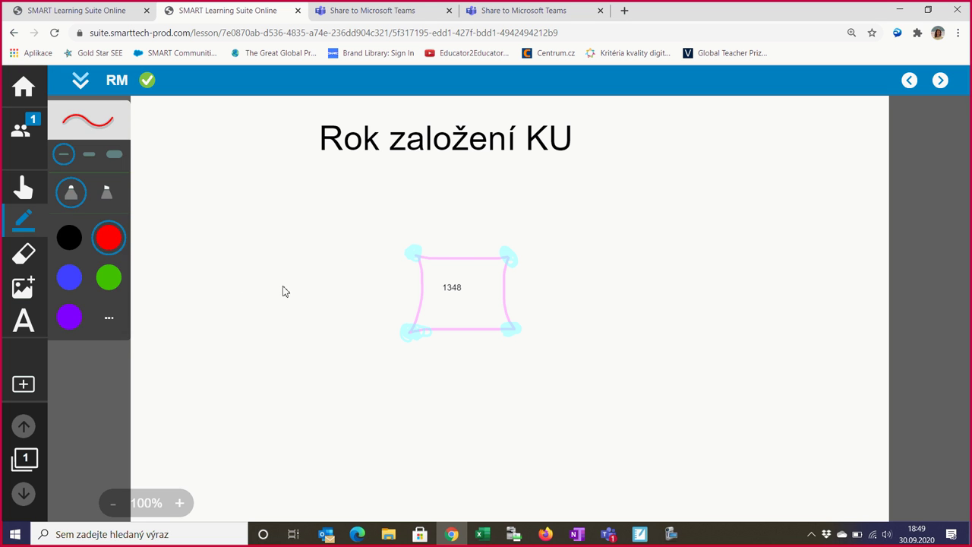
mouse_move(283, 275)
mouse_down()
mouse_move(296, 302)
mouse_move(296, 262)
mouse_move(278, 307)
mouse_up()
click(941, 80)
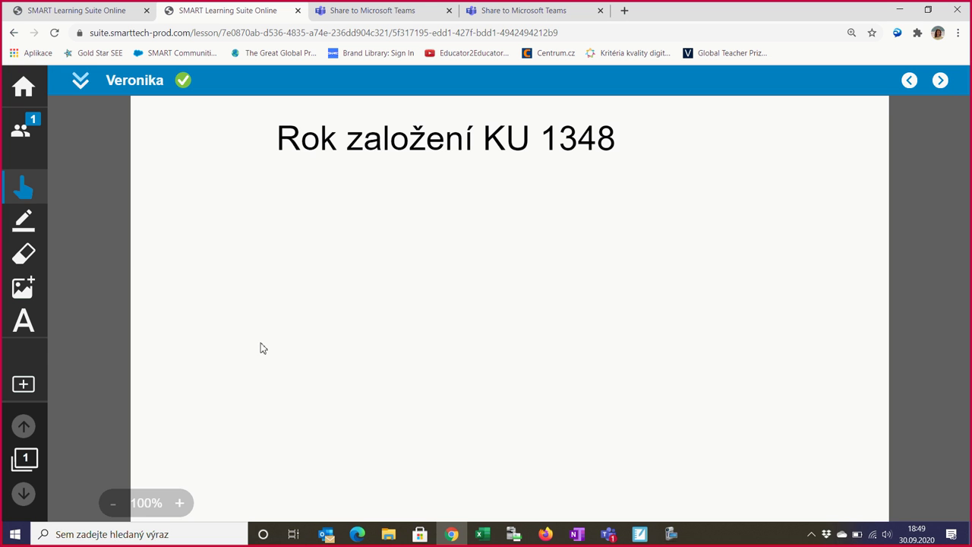
click(26, 230)
mouse_move(264, 260)
mouse_down()
mouse_move(287, 238)
mouse_move(279, 272)
mouse_up()
mouse_move(250, 243)
mouse_down()
mouse_move(314, 261)
mouse_move(266, 225)
mouse_move(251, 240)
mouse_up()
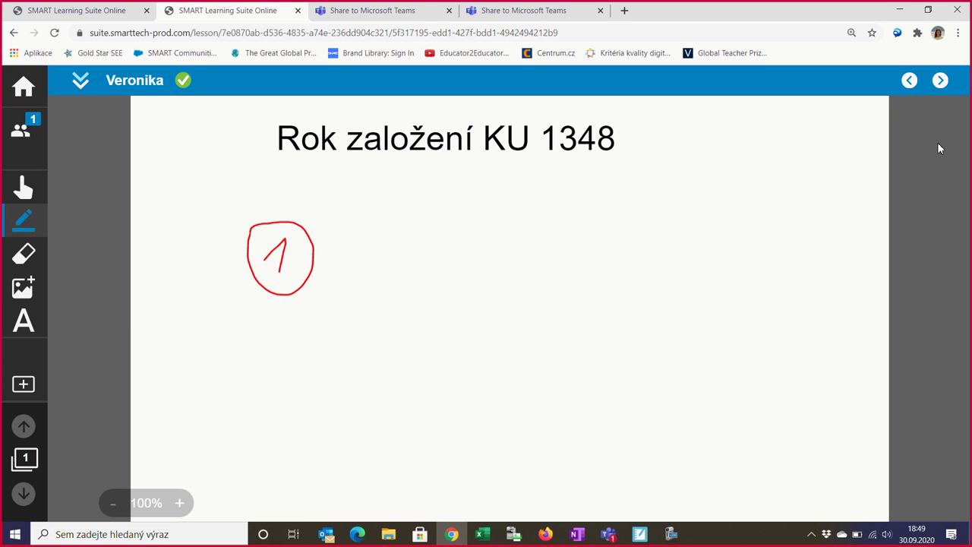
click(940, 79)
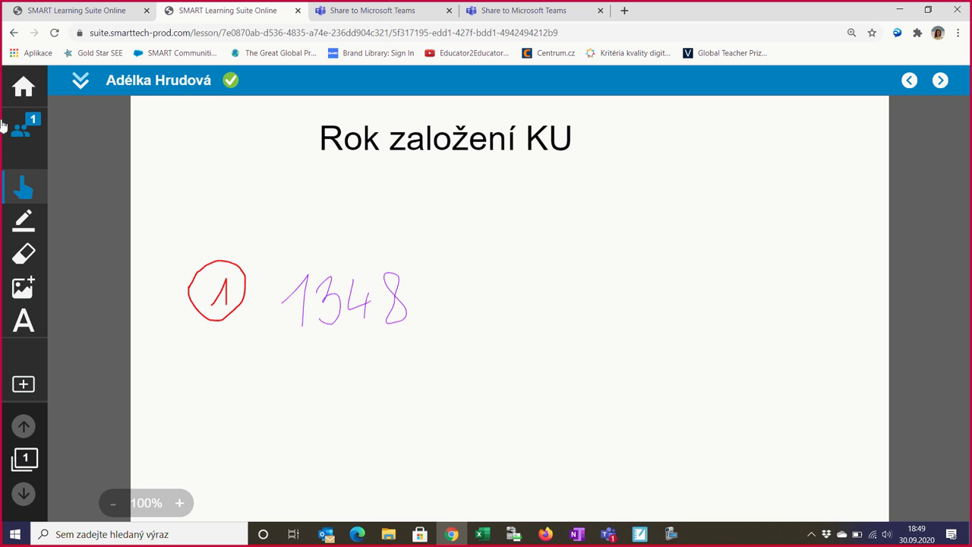
Step: Go back to the eleventh student's handout, write a circled red 1 under the answer, and return to the student overview
click(909, 81)
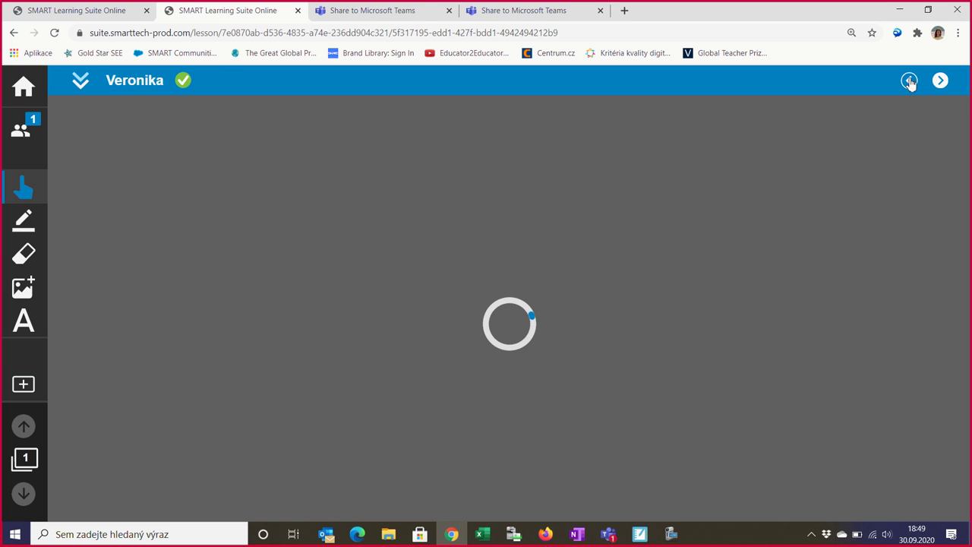
click(910, 81)
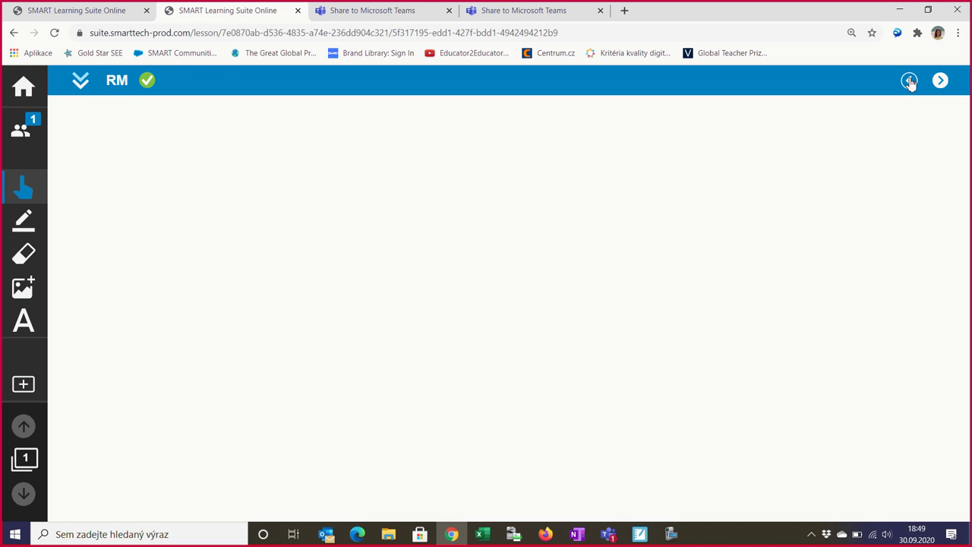
click(909, 81)
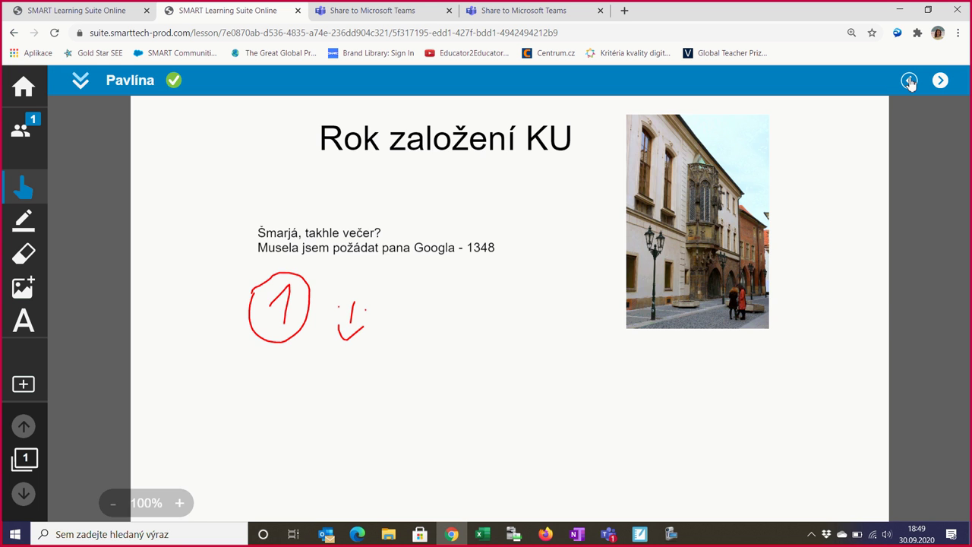
click(909, 81)
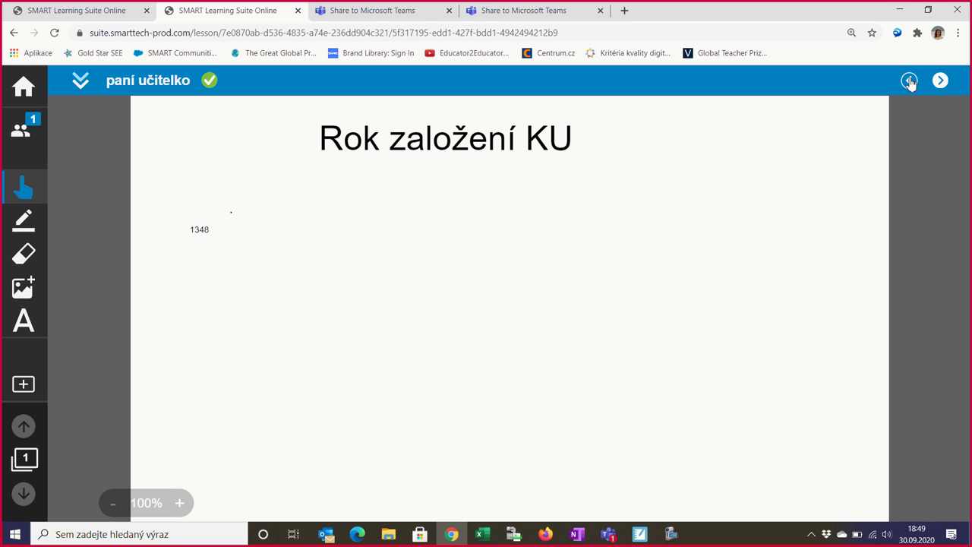
click(31, 220)
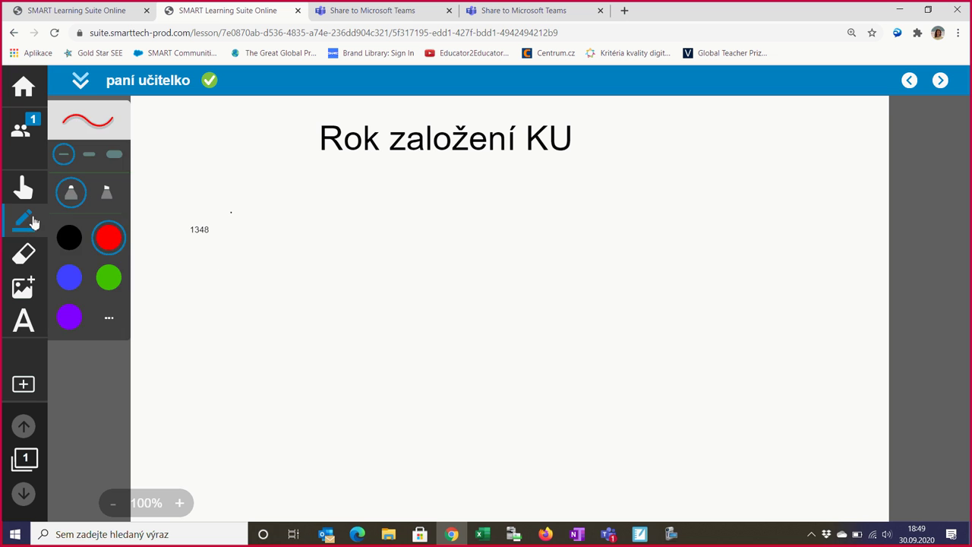
mouse_move(211, 272)
mouse_down()
mouse_move(237, 257)
mouse_move(232, 281)
mouse_move(210, 290)
mouse_move(245, 247)
mouse_move(202, 252)
mouse_up()
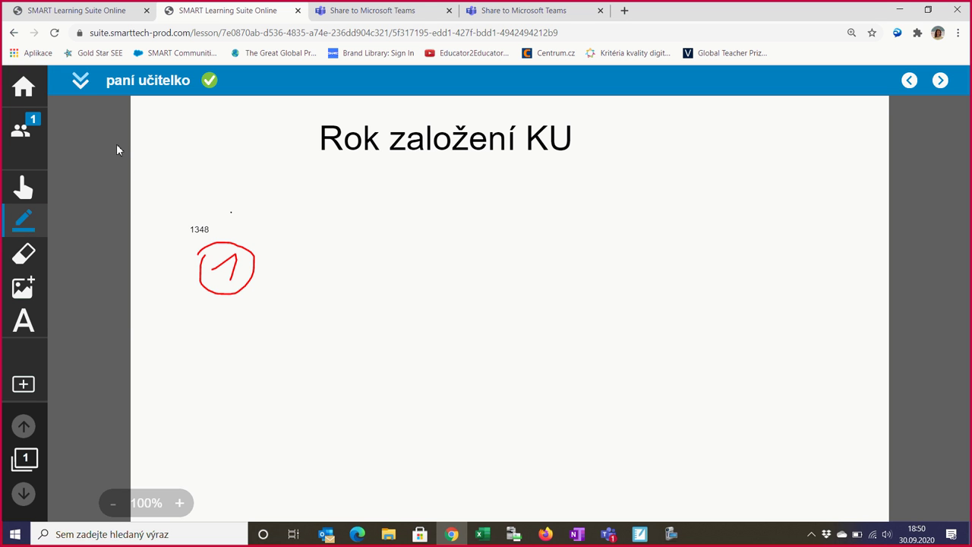
click(909, 80)
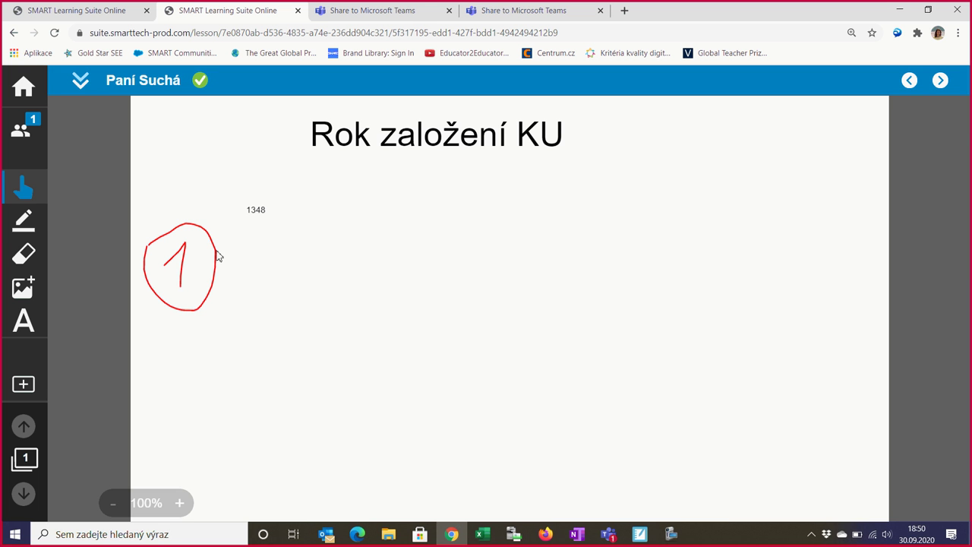
click(81, 80)
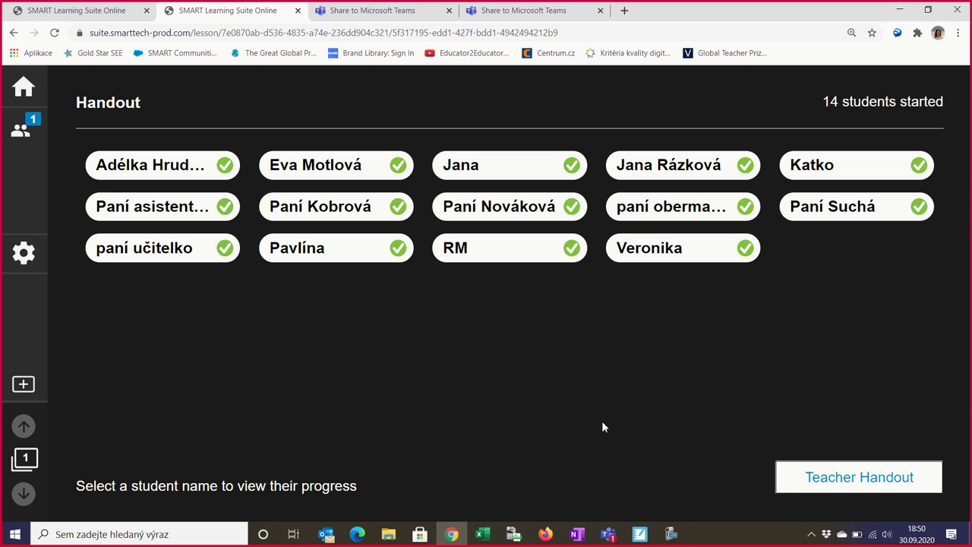
Step: Switch to the Teams meeting window and check its participant list and the newest chat messages
mouse_move(608, 534)
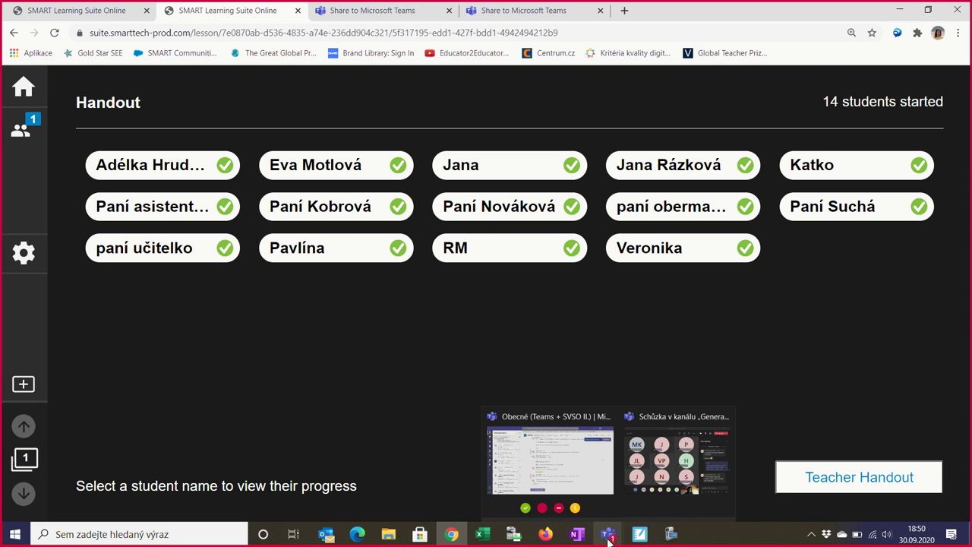
click(648, 478)
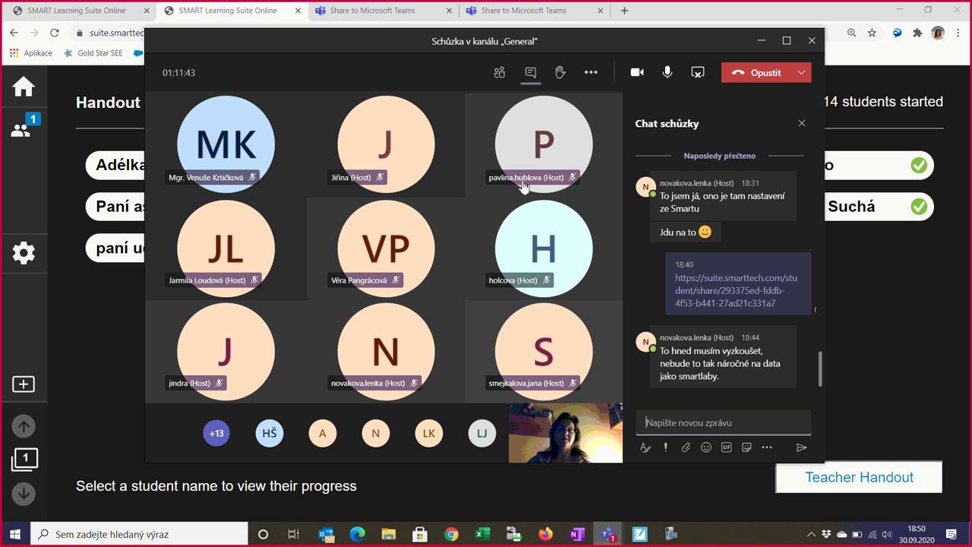
click(500, 72)
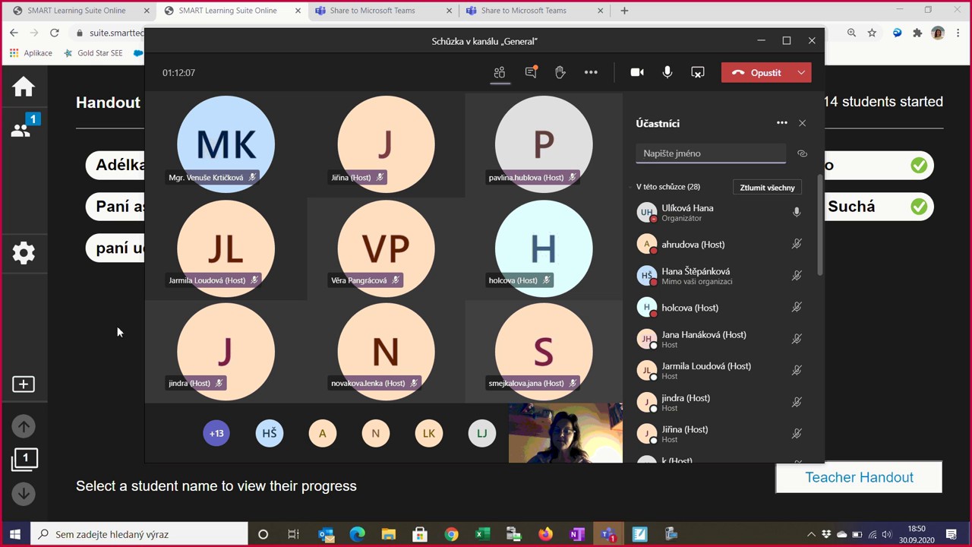
click(533, 76)
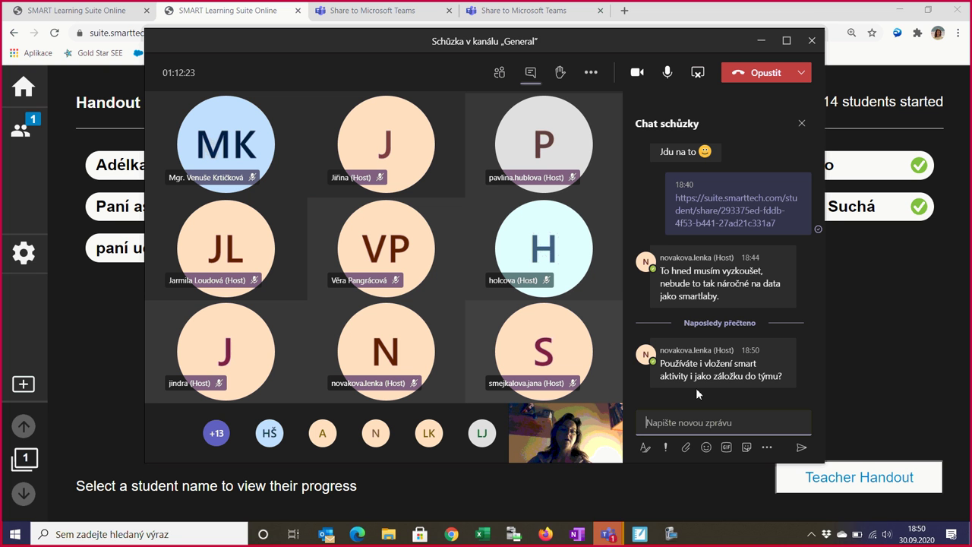
mouse_move(696, 384)
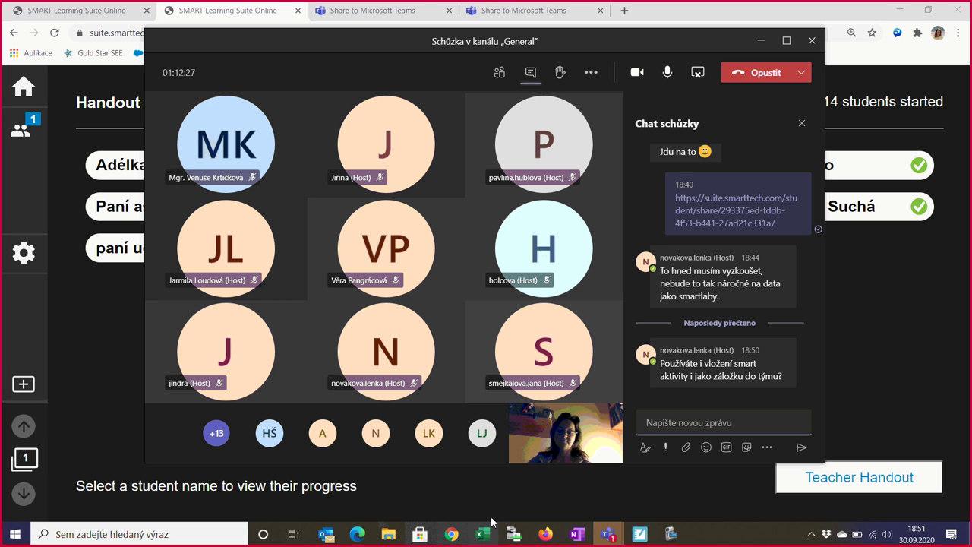
Step: Go to the SMART channel of the "Teams + SVSO II." team and look through the team's options
click(614, 531)
click(562, 479)
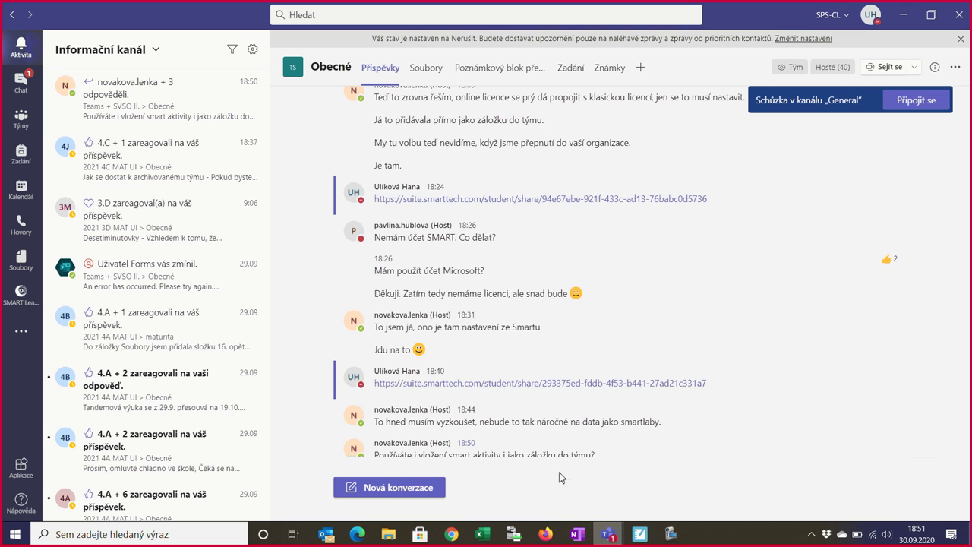
click(21, 120)
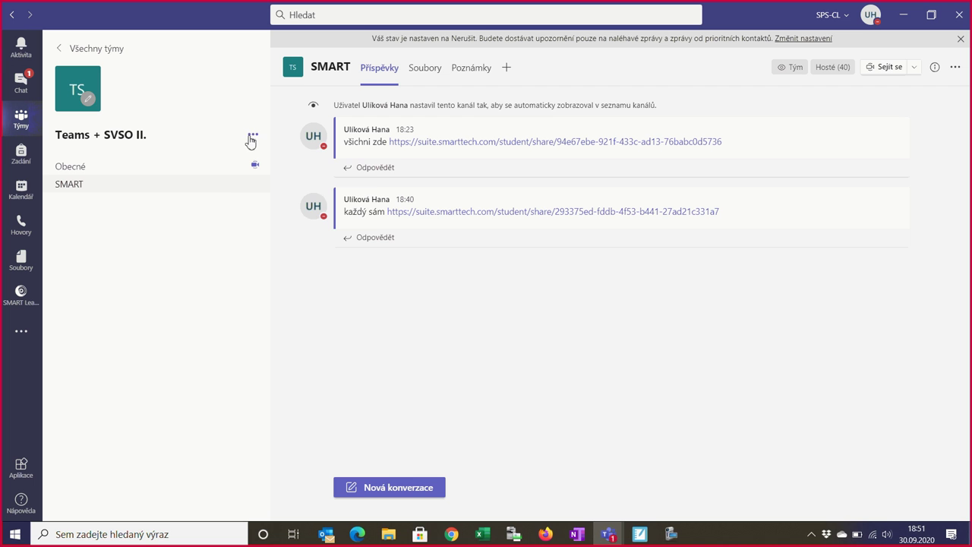
click(254, 136)
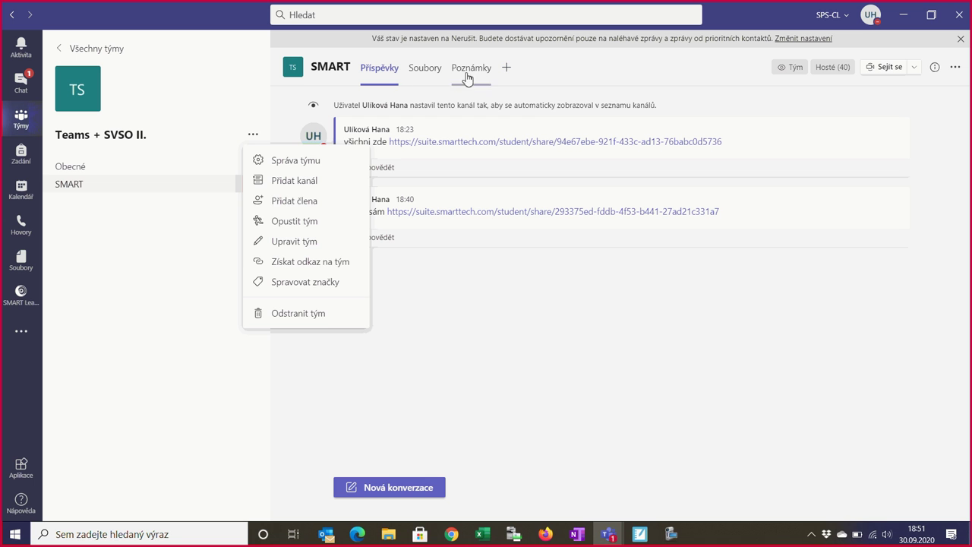
click(117, 317)
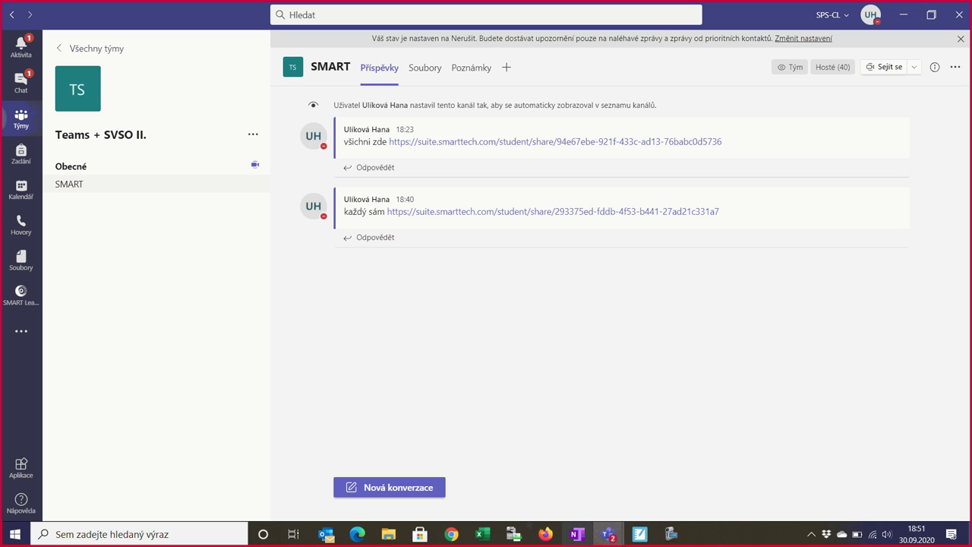
Step: Check the meeting window for new chat messages and return to the SMART channel
mouse_move(607, 534)
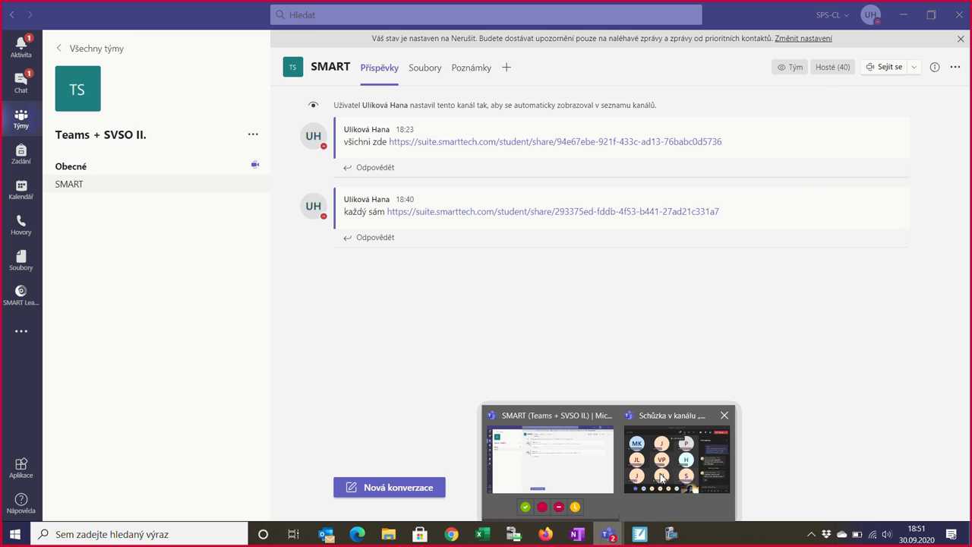
click(661, 477)
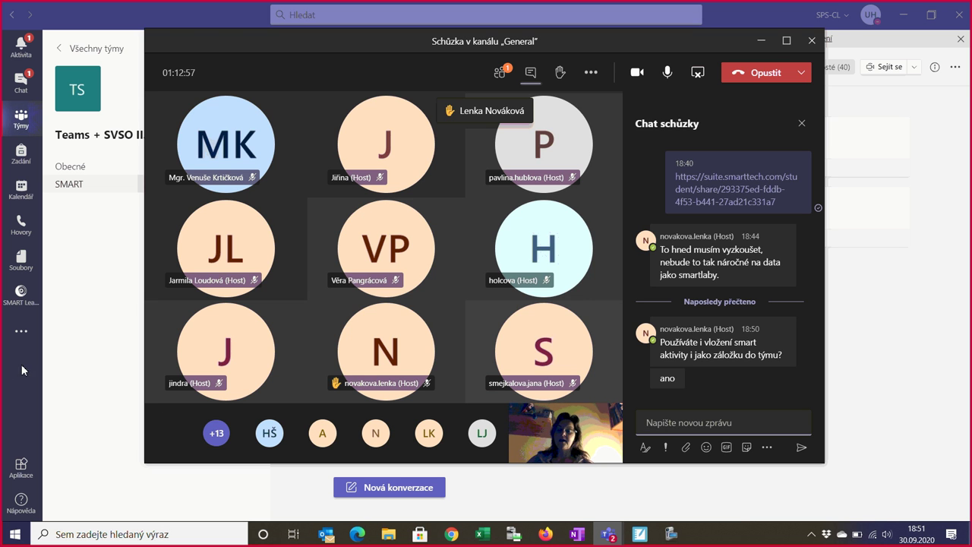
click(109, 324)
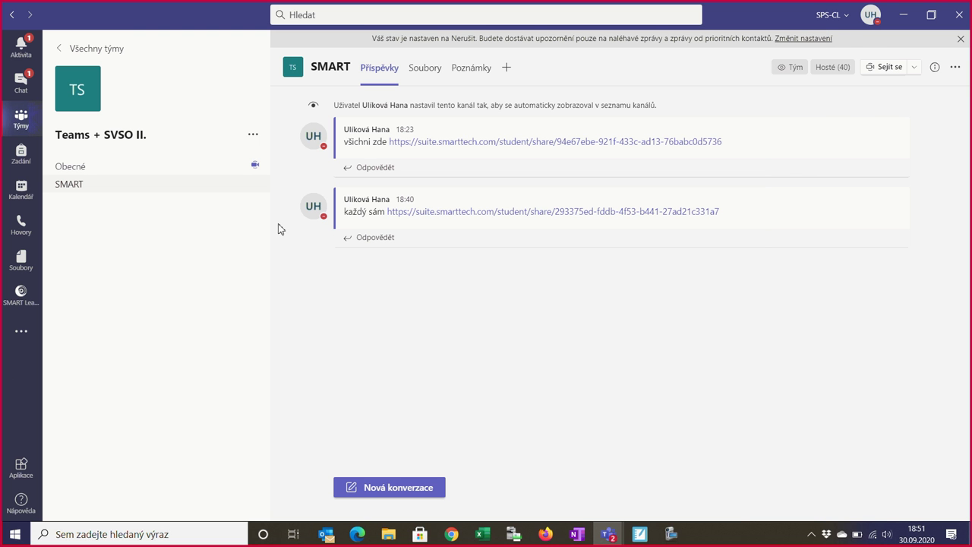
Step: Add a new SMART Learning Suite tab to the SMART channel, up to its lesson selection
click(508, 68)
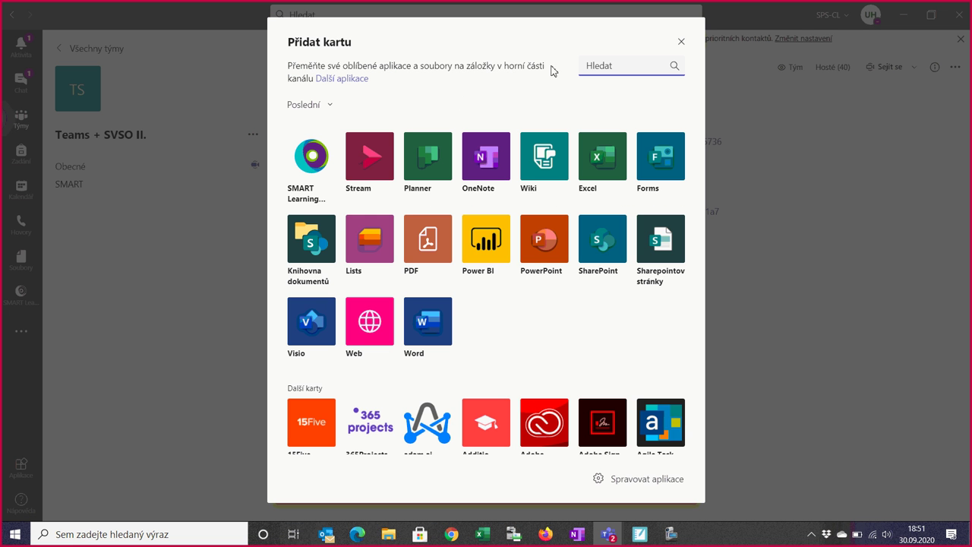
click(311, 158)
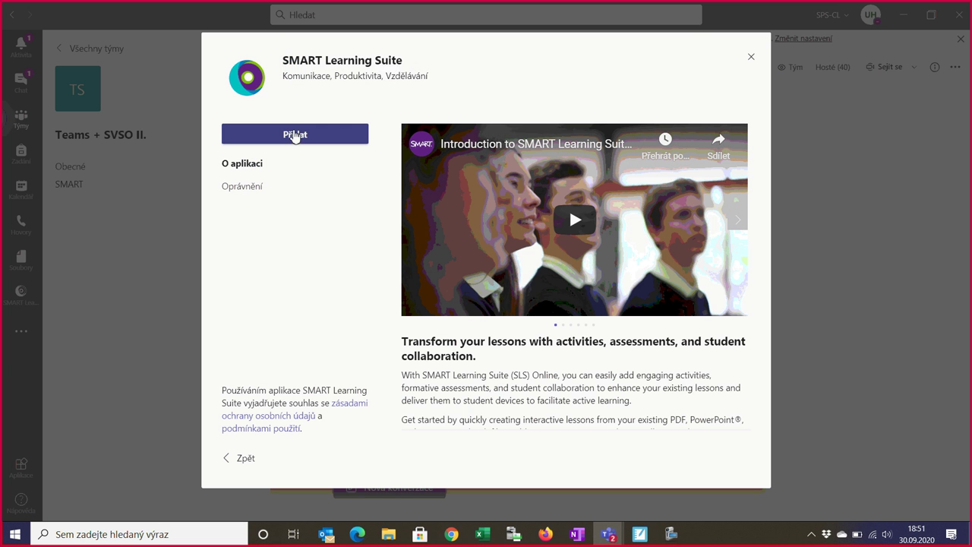
click(295, 135)
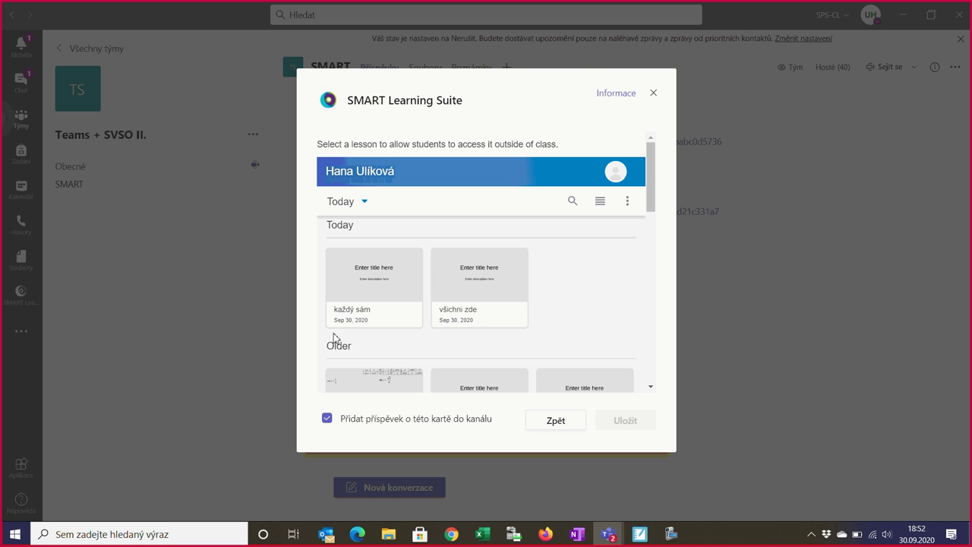
Step: Select today's lesson "každý sám" for the tab and save it with the channel post option enabled
click(382, 276)
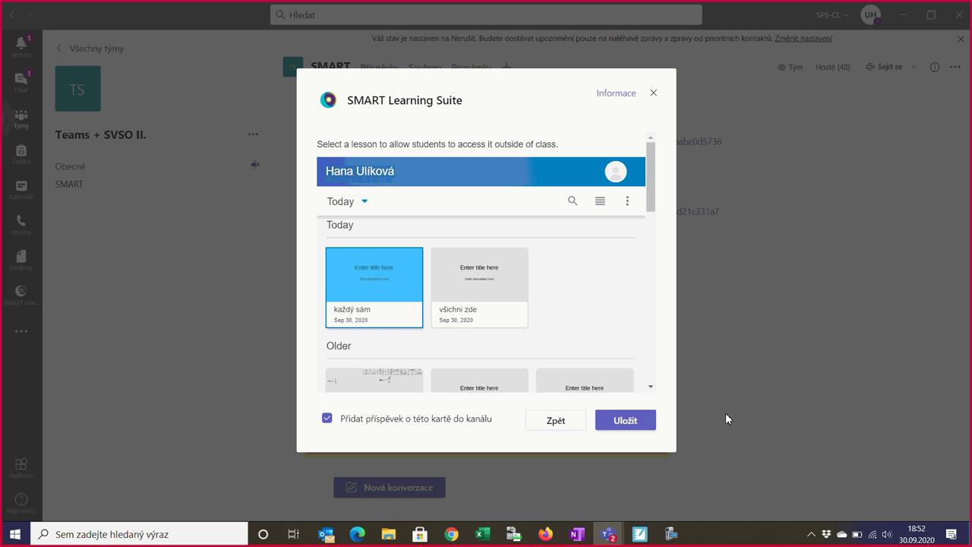
click(382, 284)
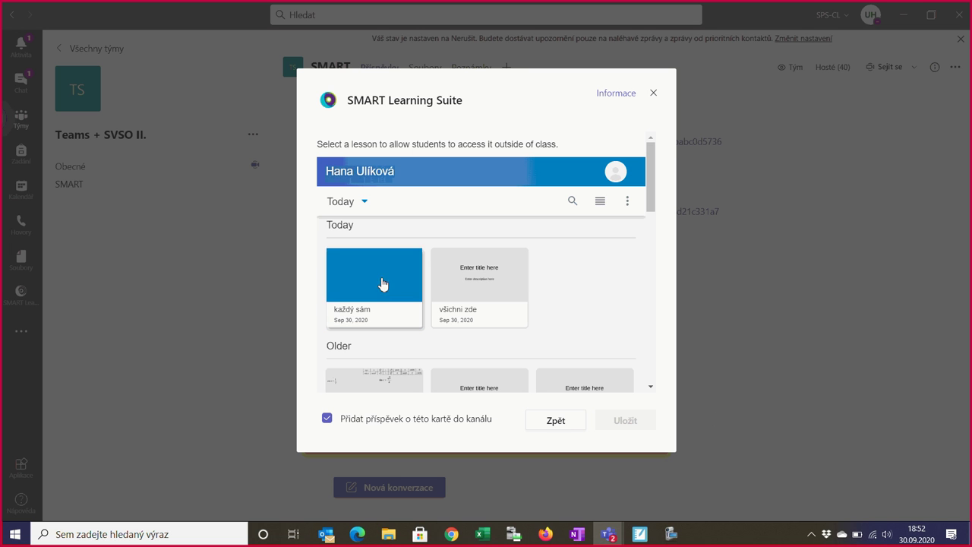
scroll(382, 283, down, 5)
scroll(385, 284, up, 5)
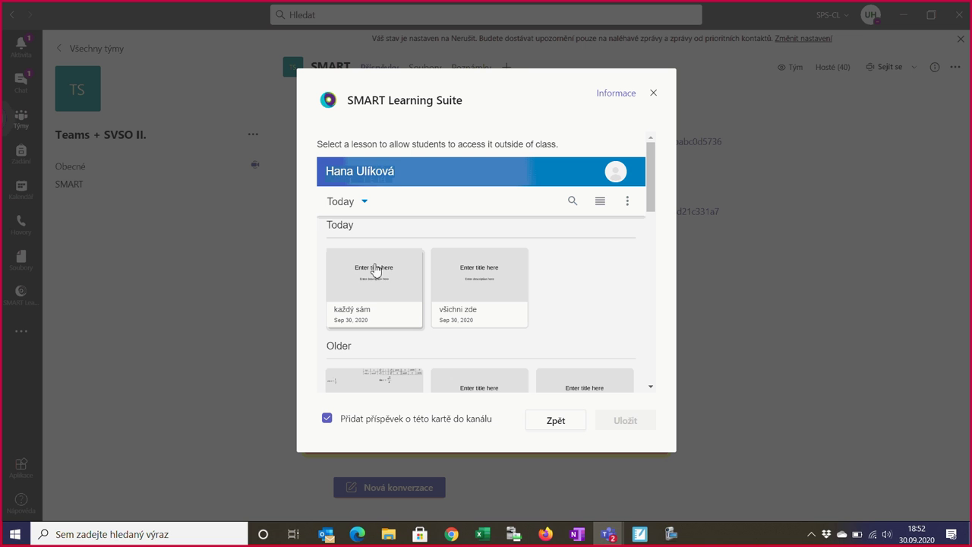
click(373, 295)
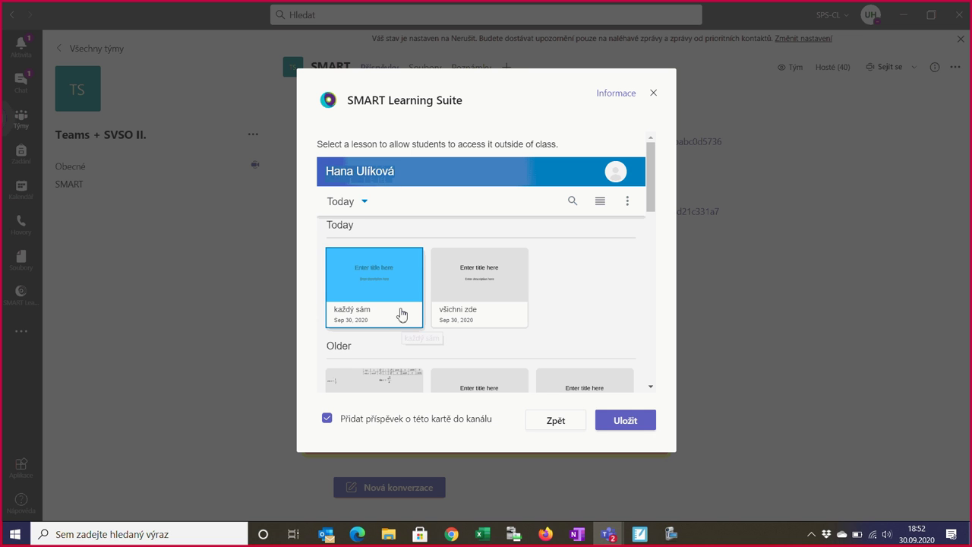
click(398, 308)
click(384, 272)
click(636, 427)
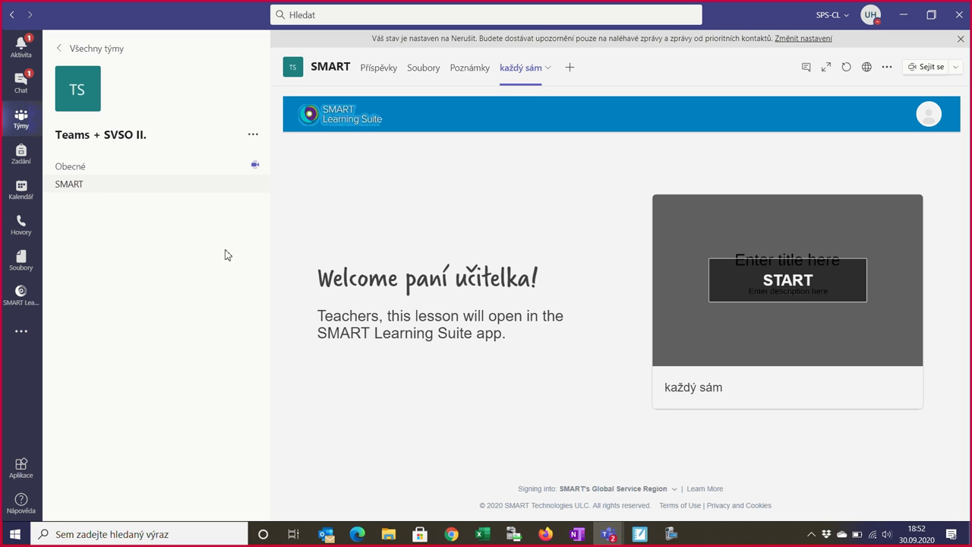
Step: Start the "každý sám" lesson from its channel tab and show the handout's student progress
click(786, 285)
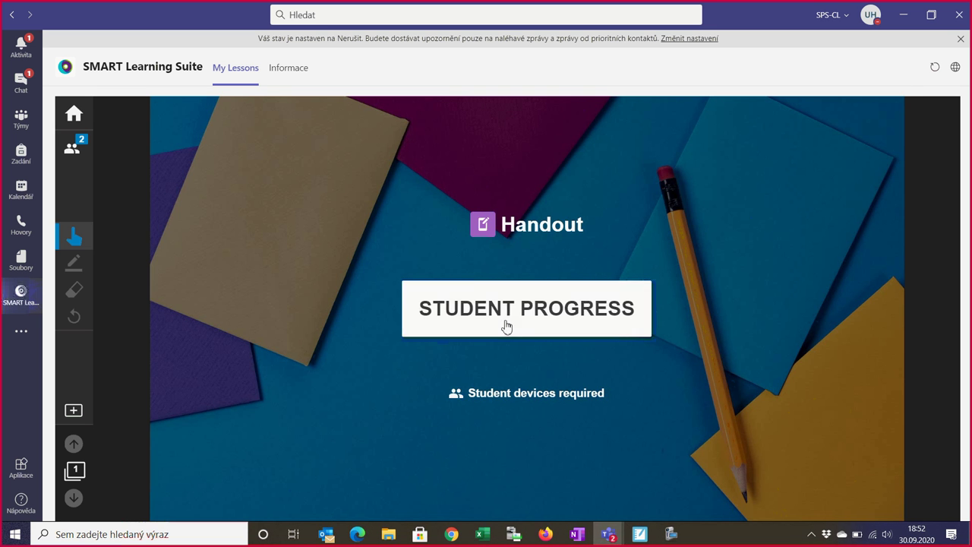
click(504, 323)
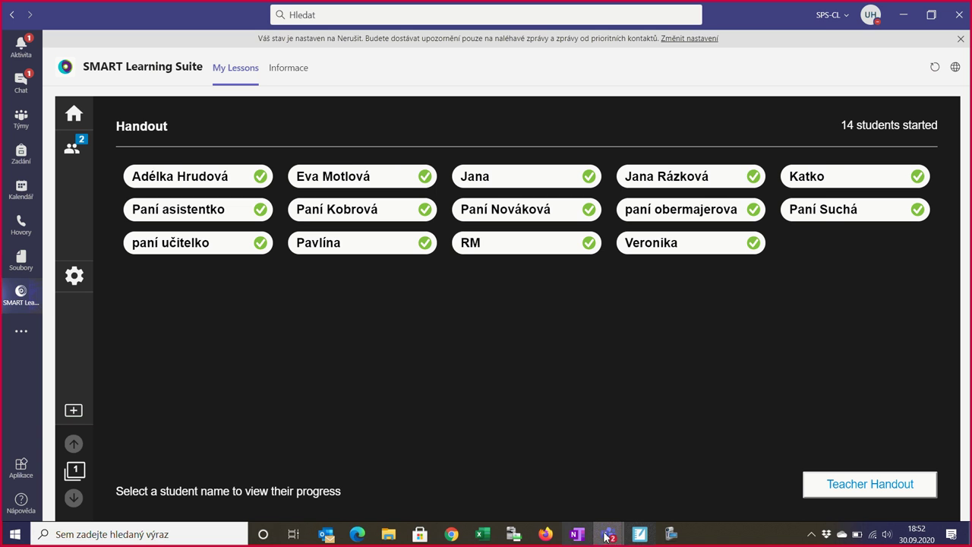
Step: Switch to the Teams meeting window, show its participant list, and minimize the meeting
mouse_move(608, 534)
click(644, 468)
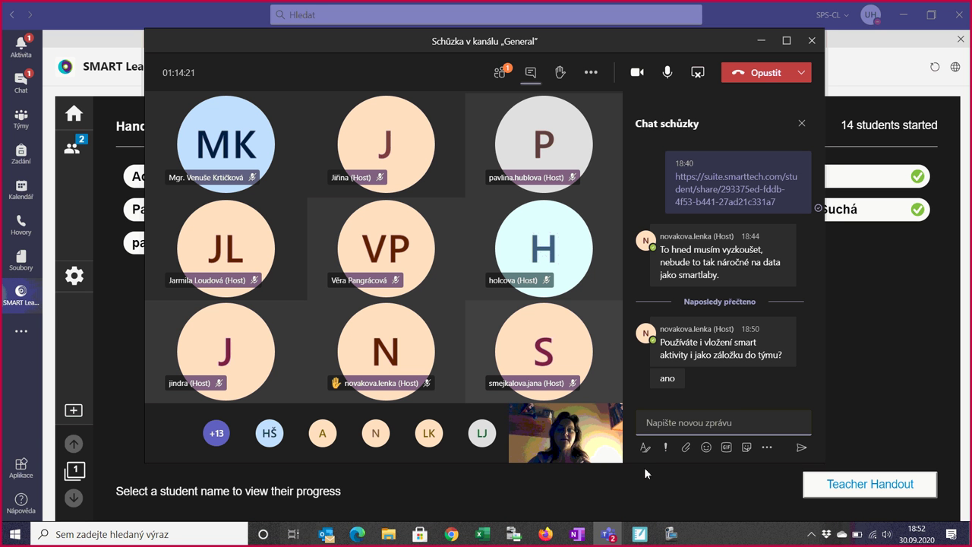
click(500, 73)
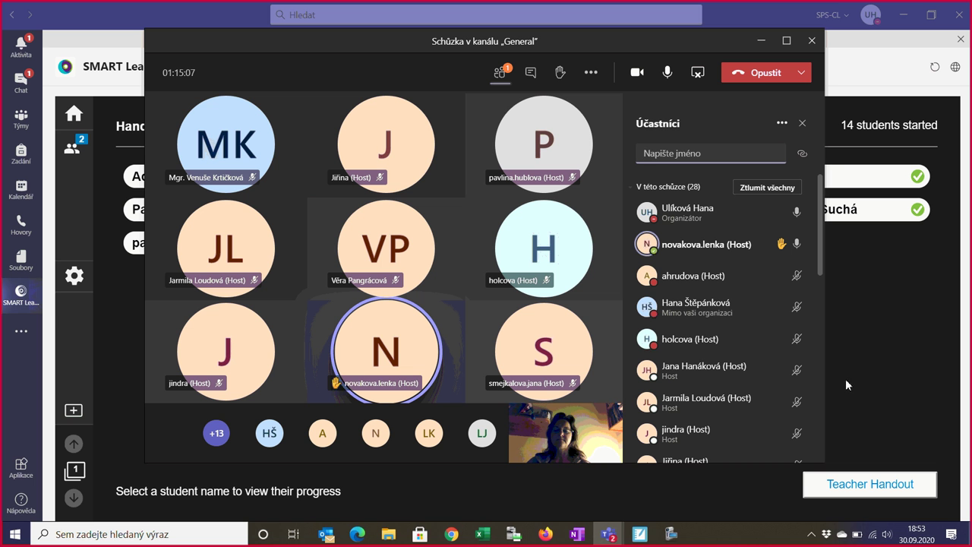
click(762, 42)
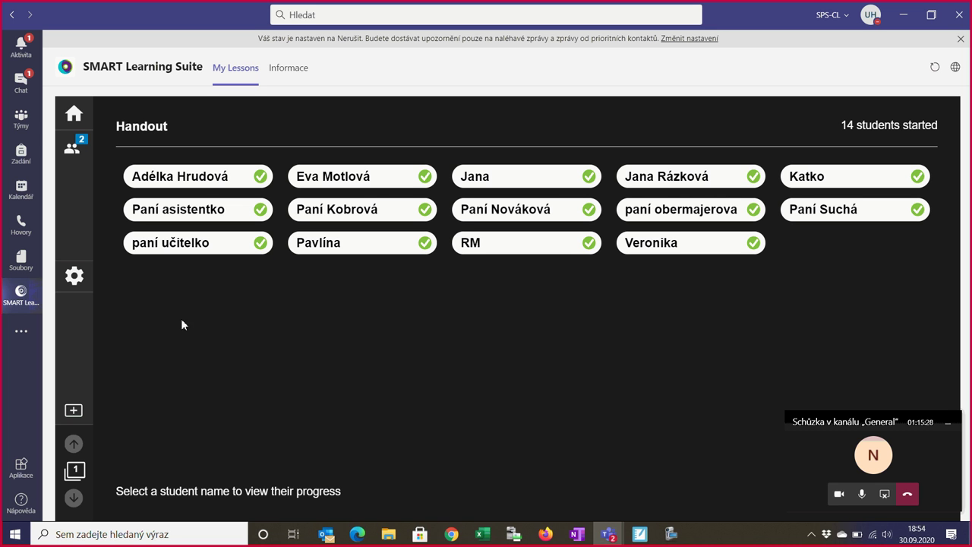
Step: Go back to the list of all teams and show the SMART channel of the "2021 3D MAT Ul" team
click(22, 122)
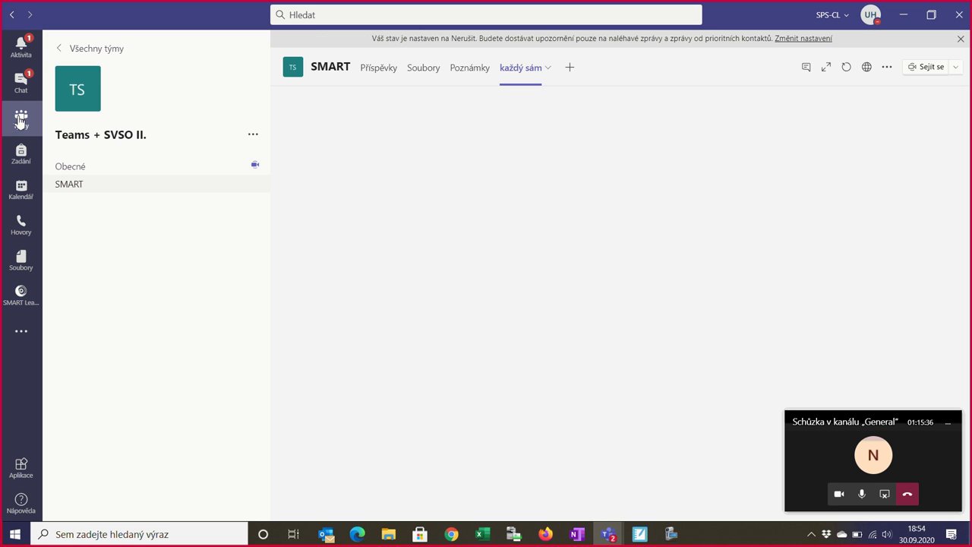
click(96, 50)
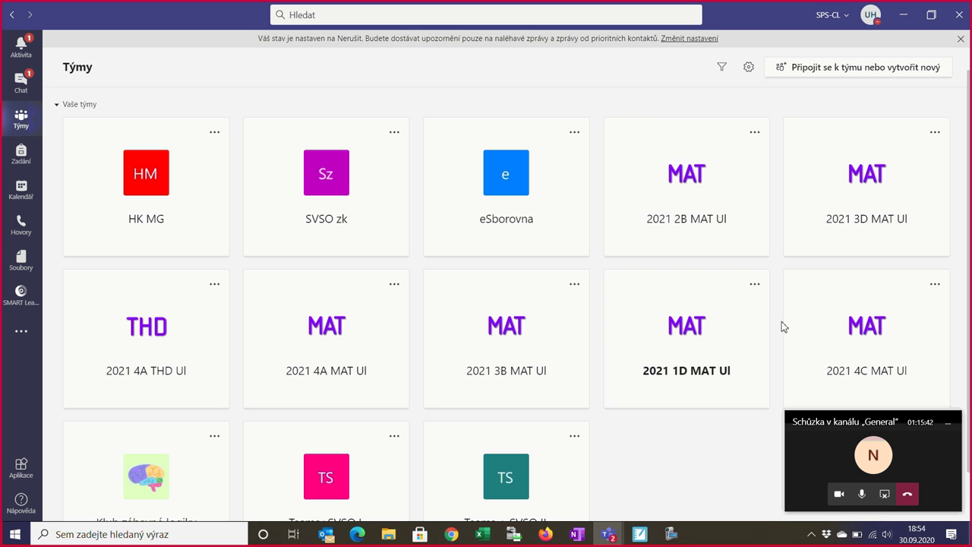
click(870, 193)
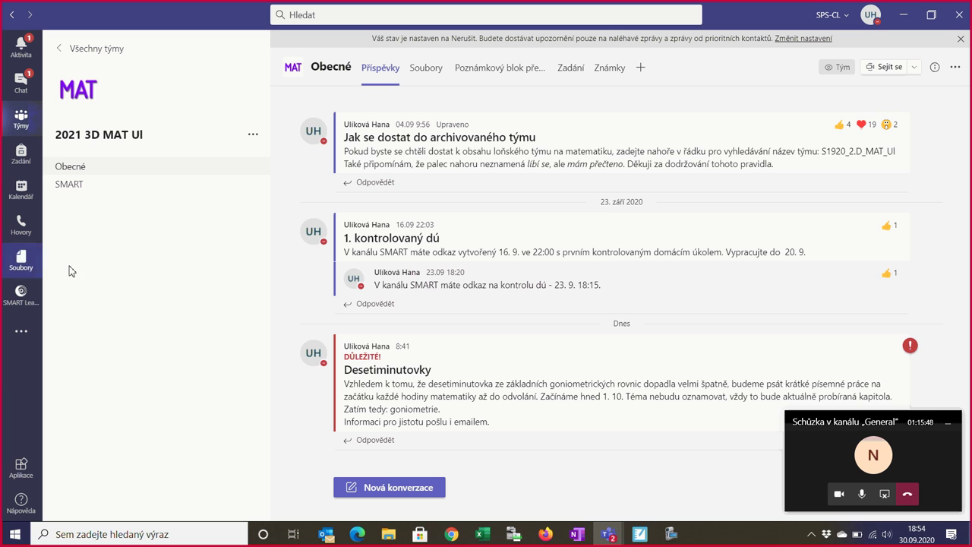
click(74, 190)
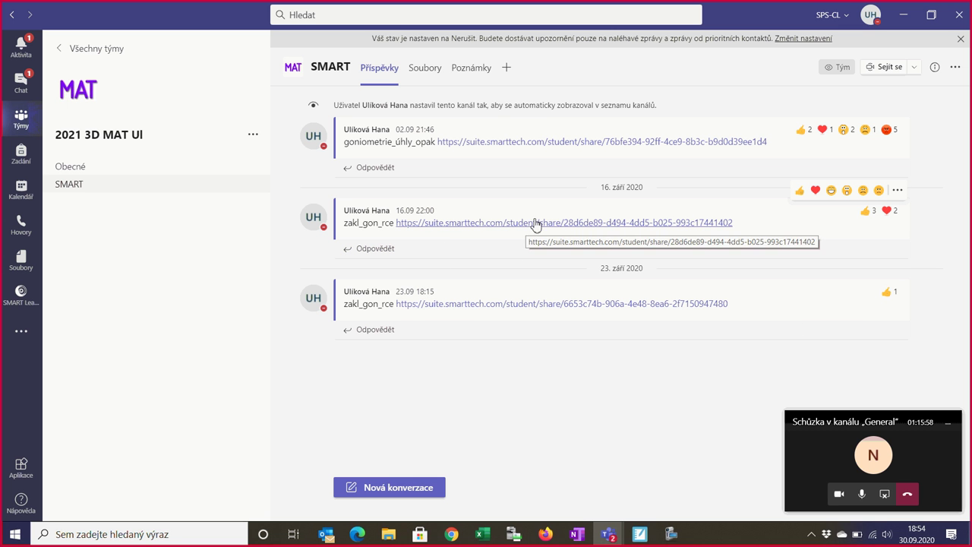
Step: Open the "zakl_gon_rce" lesson link posted on 23.09 at 18:15 and show its student progress
click(520, 304)
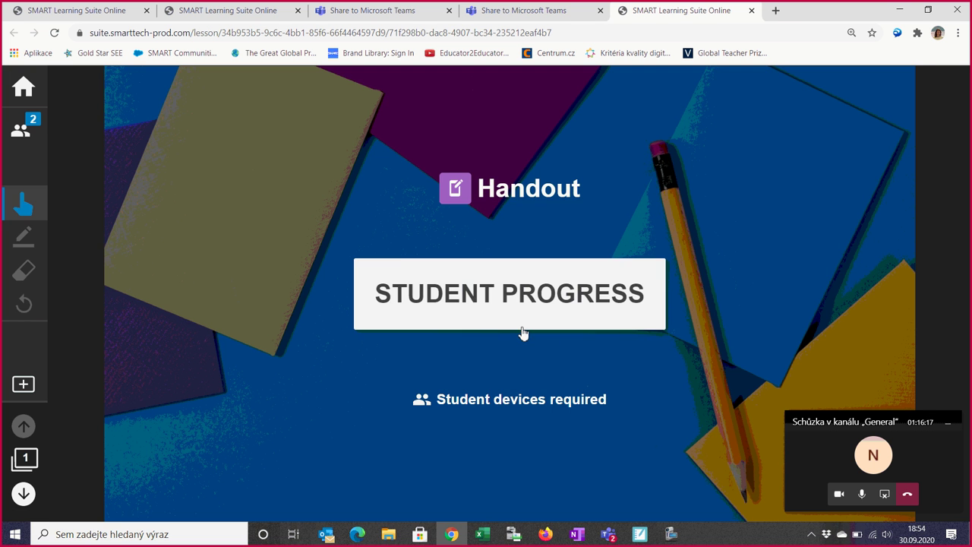
click(499, 298)
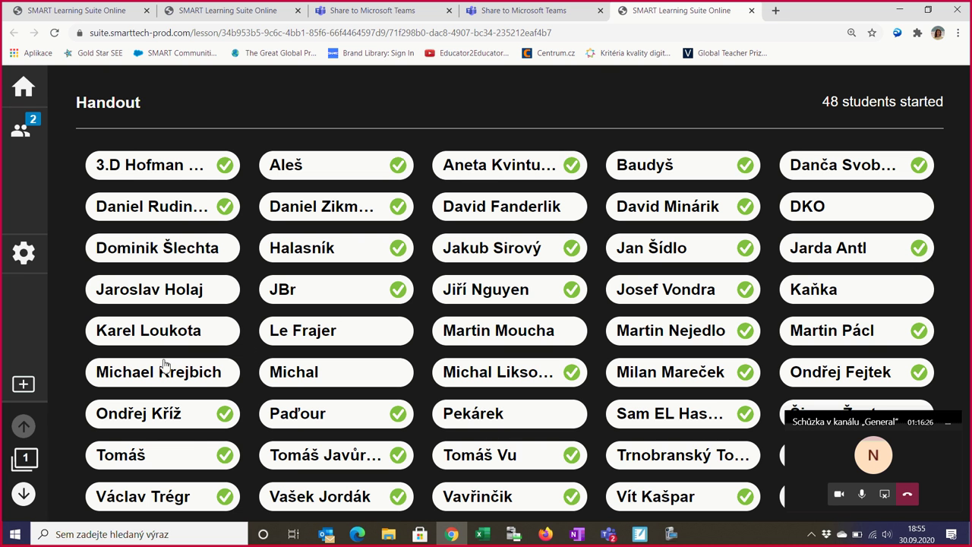
Step: View the marked handout of the first student in the seventh row and page on through the next two students' handouts
click(167, 418)
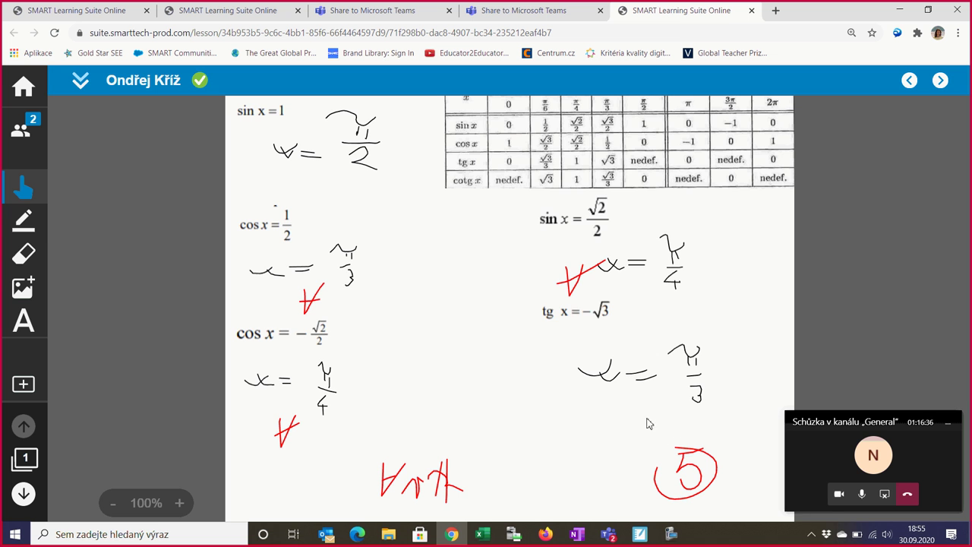
click(942, 82)
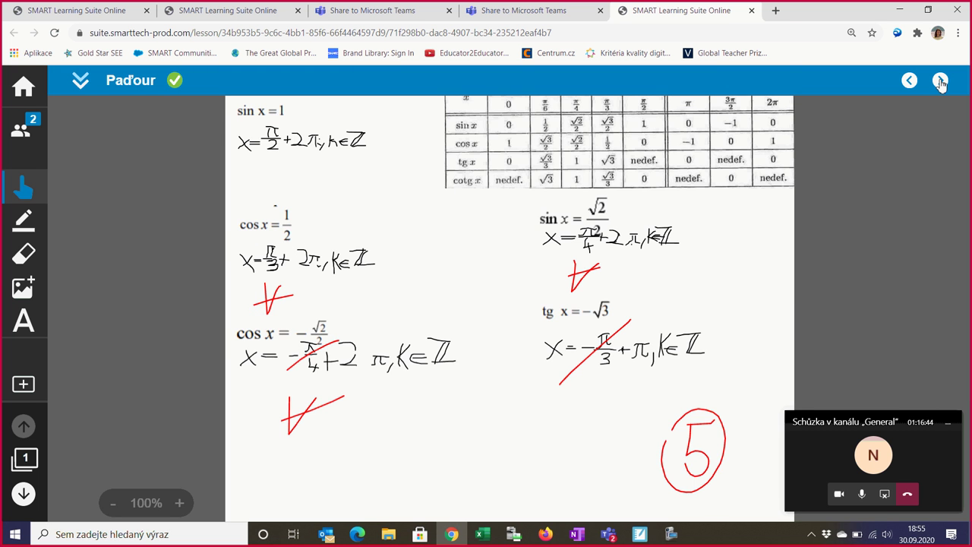
click(940, 82)
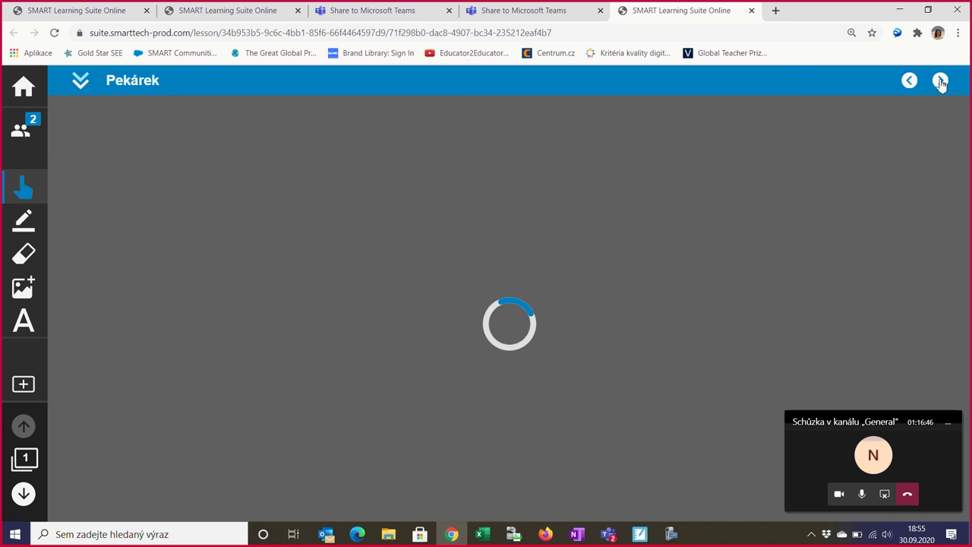